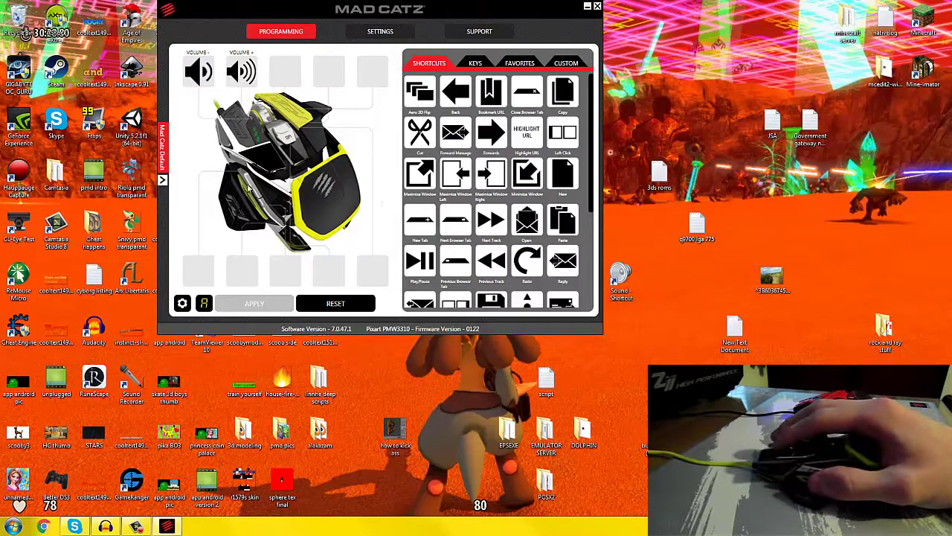
- Expand the side profiles panel to list the saved ProX profiles
left_click(165, 183)
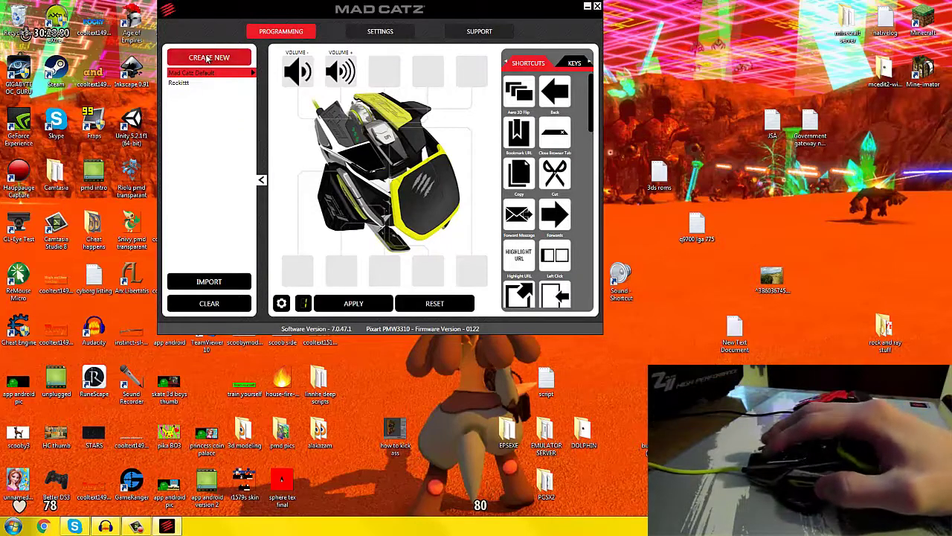
- Create a blank profile, rename it from Untitled to 'tutorial 1', and collapse the panel
left_click(209, 58)
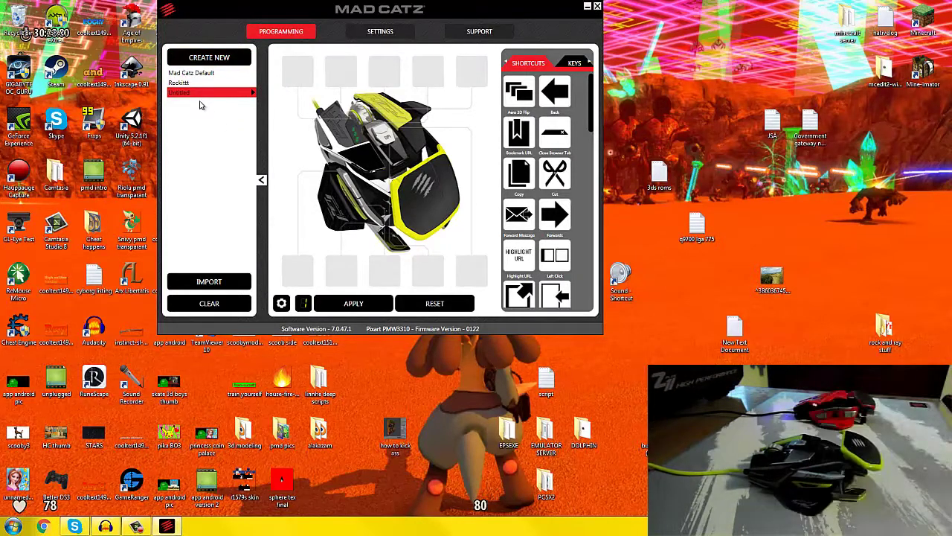
double_click(188, 94)
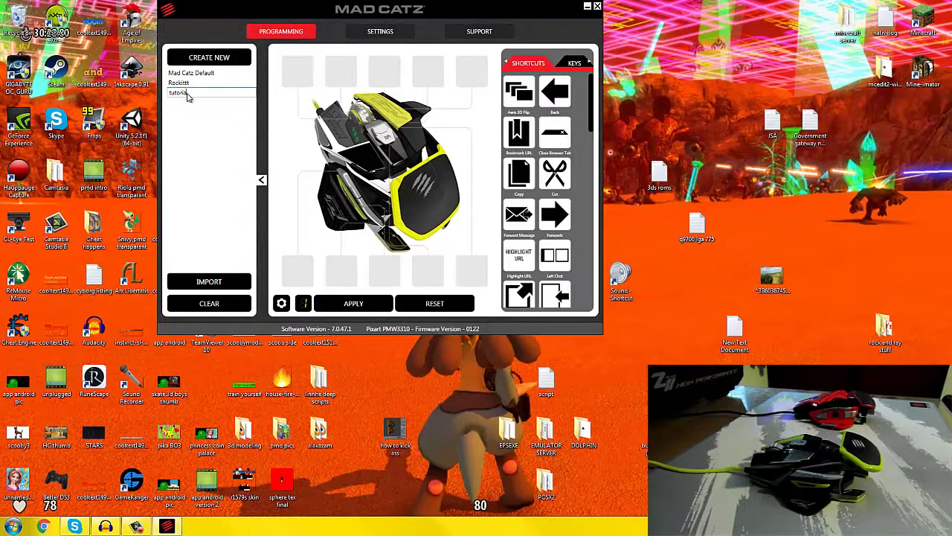
key("Return")
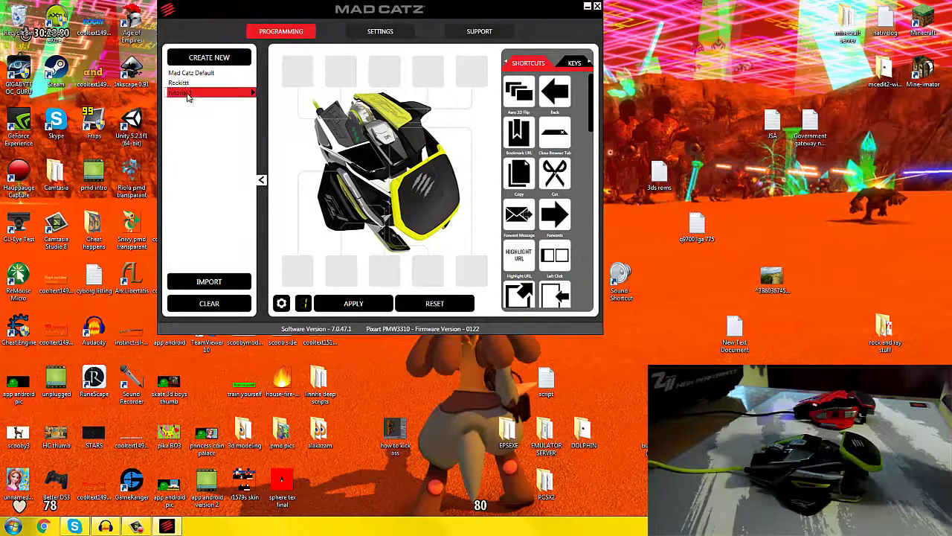
left_click(261, 181)
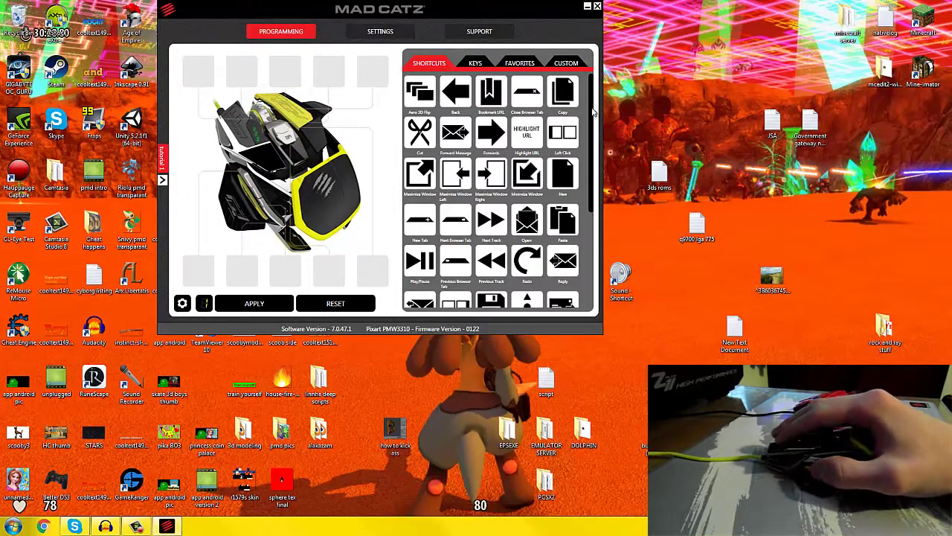
- Map Volume − and Volume + from Shortcuts to the first two button slots and apply
left_click_drag(593, 111, 597, 186)
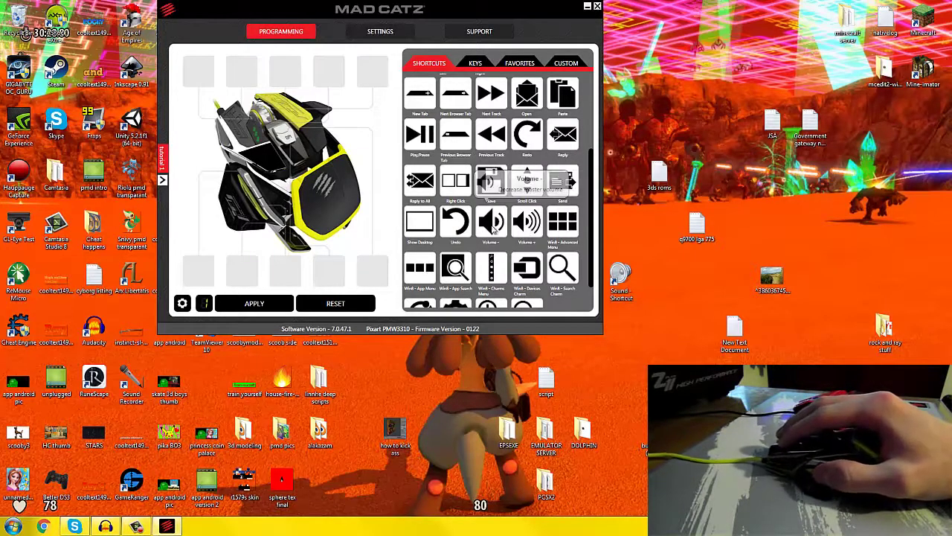
left_click_drag(491, 221, 196, 73)
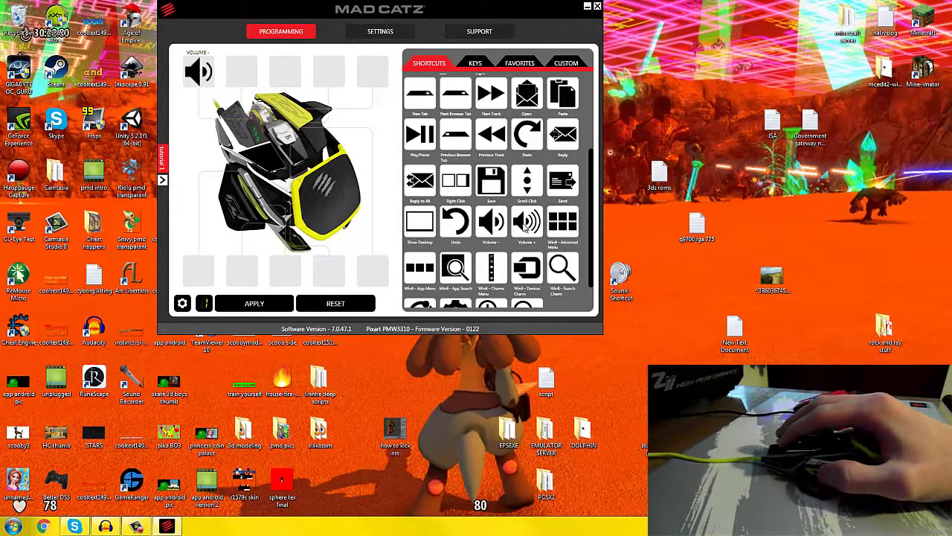
left_click_drag(527, 223, 241, 71)
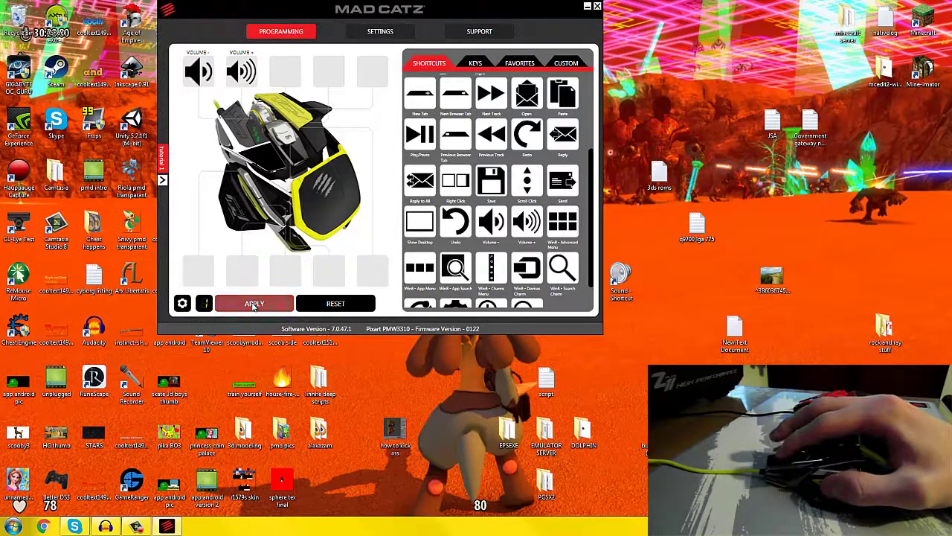
left_click(253, 304)
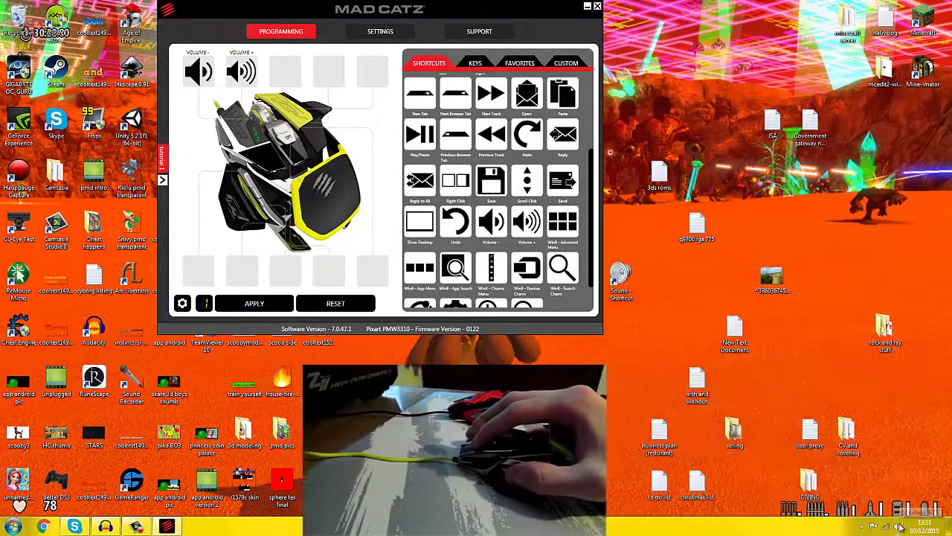
left_click(898, 527)
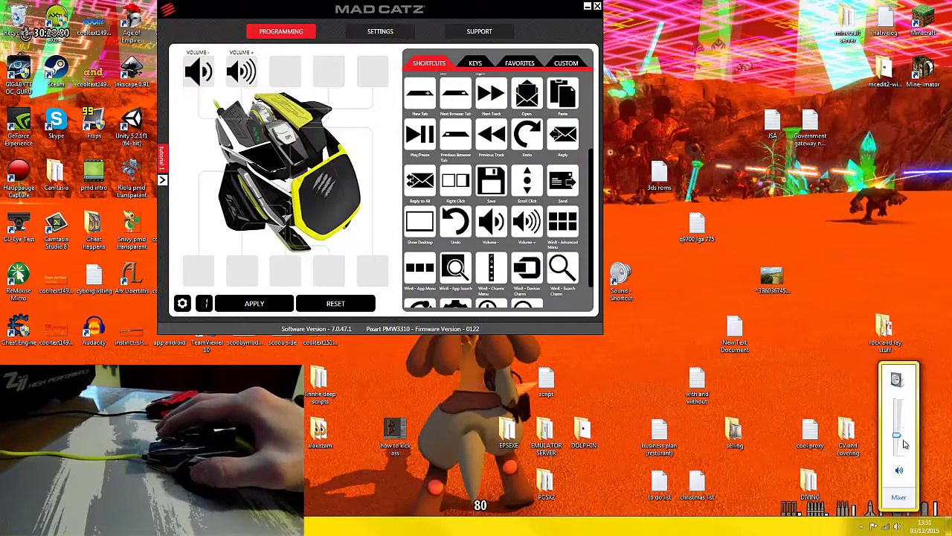
left_click_drag(896, 430, 905, 444)
scroll(902, 445, "up", 10)
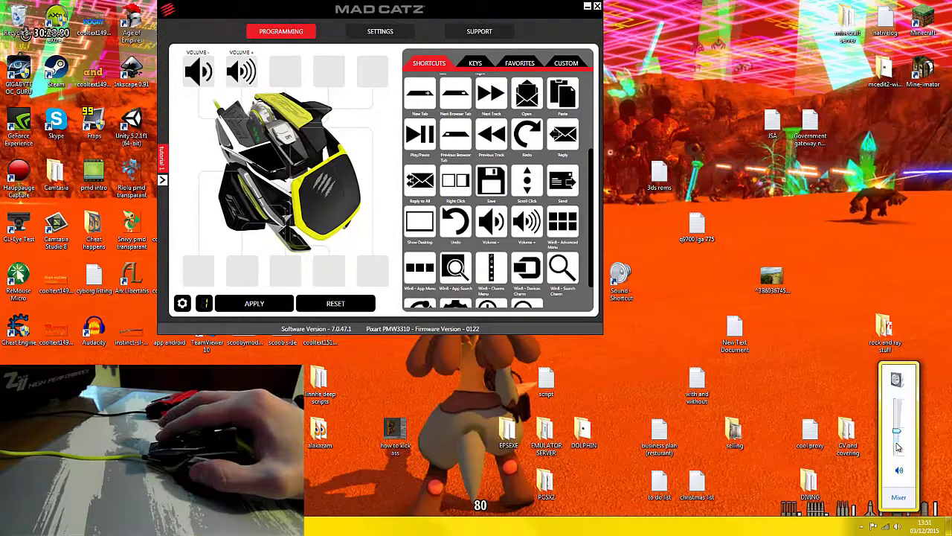
scroll(898, 446, "down", 2)
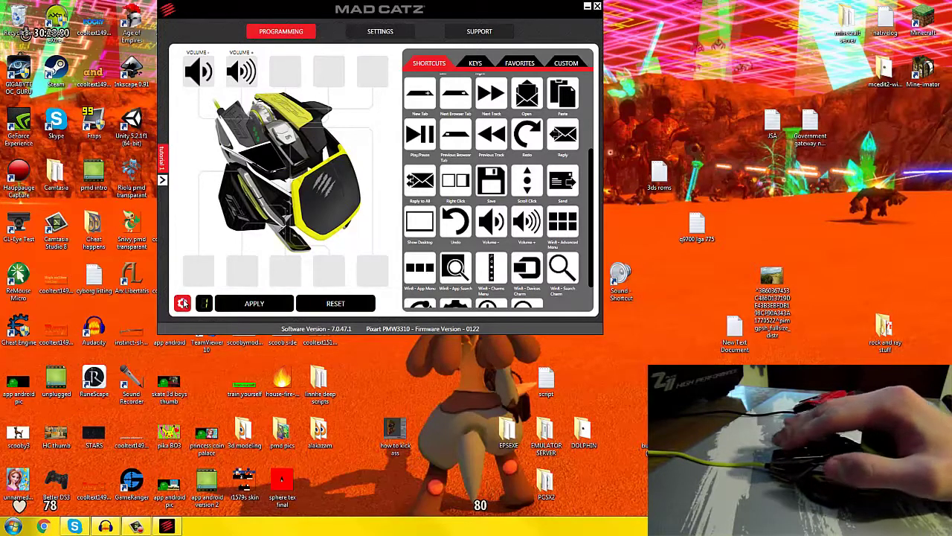
- Set sensor DPI levels 1, 2 and 3 to 1400, 2400 and 3400 and apply
left_click(182, 303)
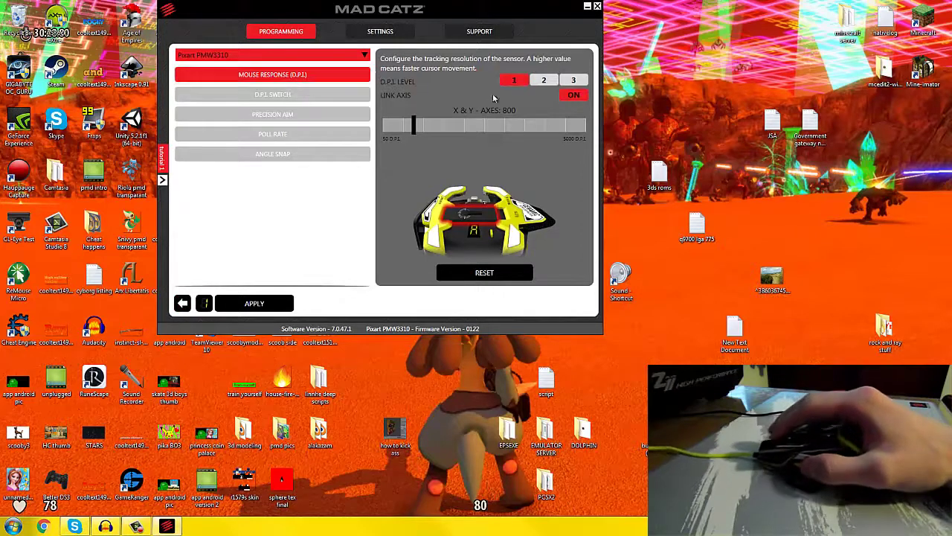
left_click_drag(415, 131, 428, 131)
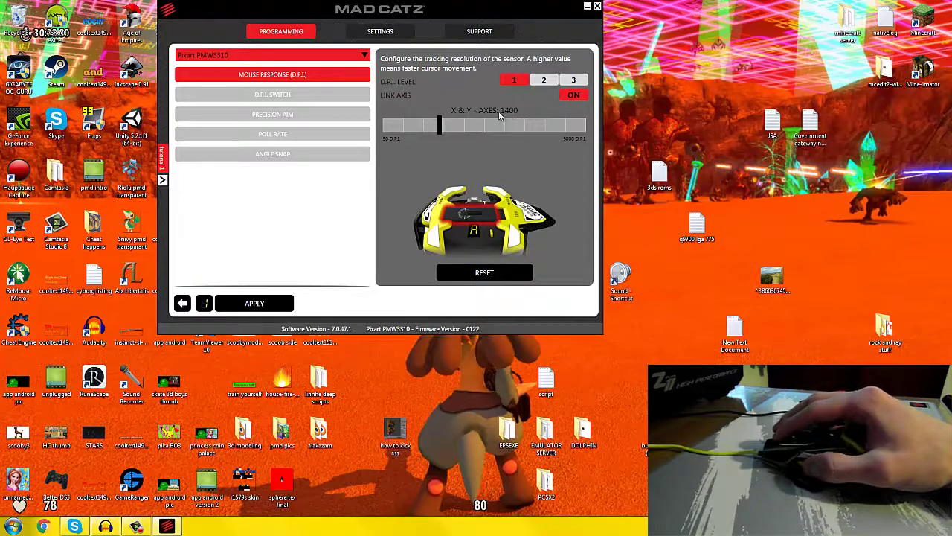
left_click(543, 80)
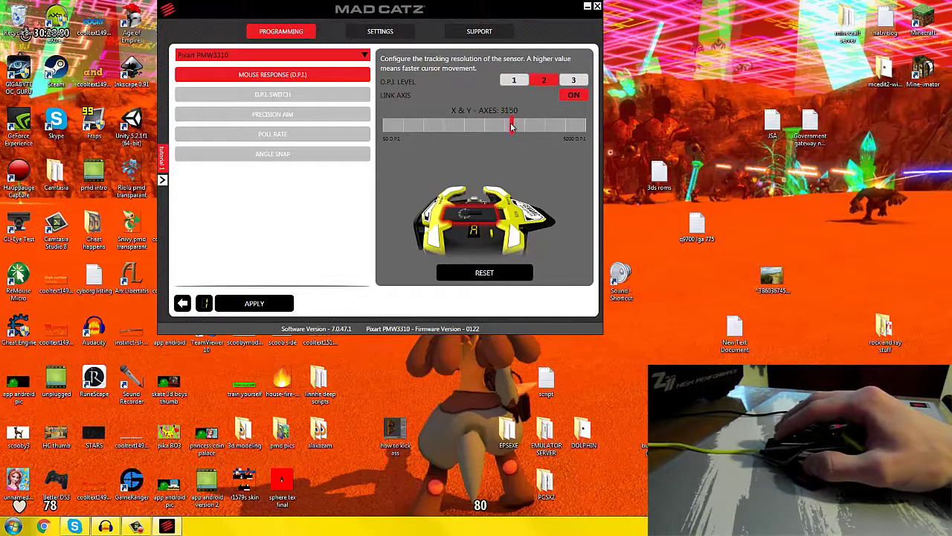
left_click_drag(507, 128, 488, 132)
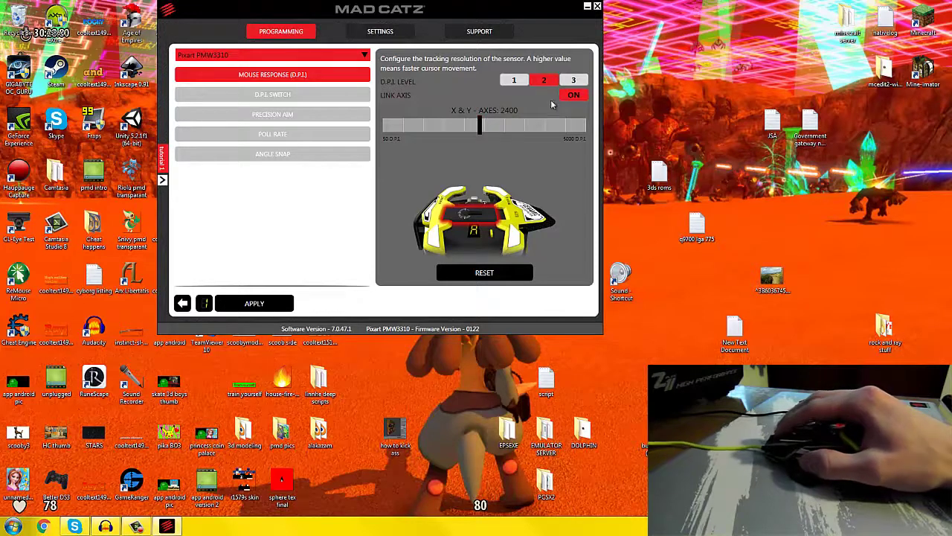
left_click(572, 80)
left_click_drag(588, 128, 510, 138)
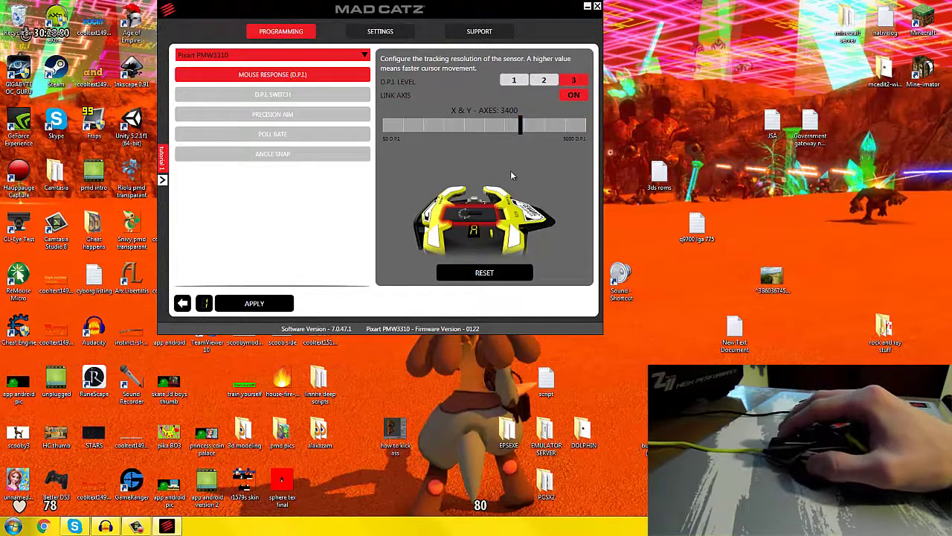
left_click(514, 80)
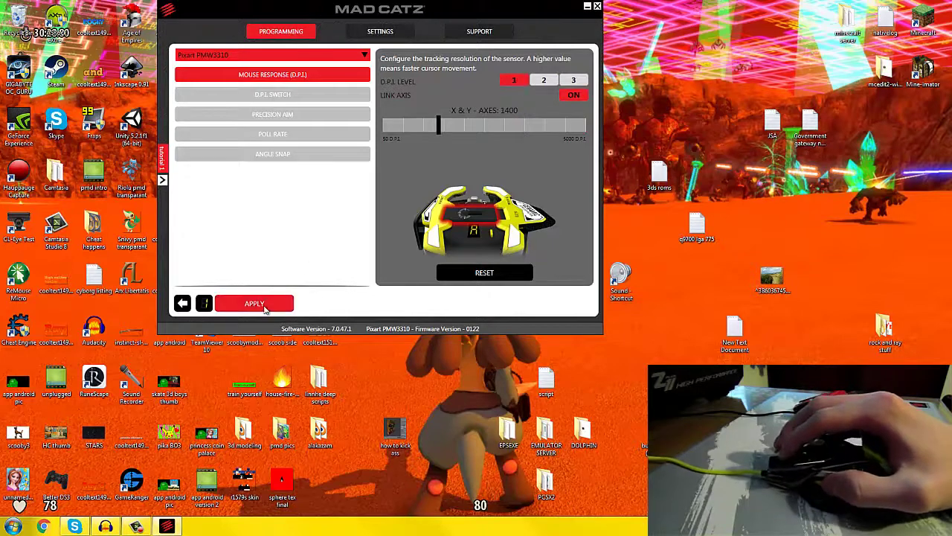
left_click(253, 303)
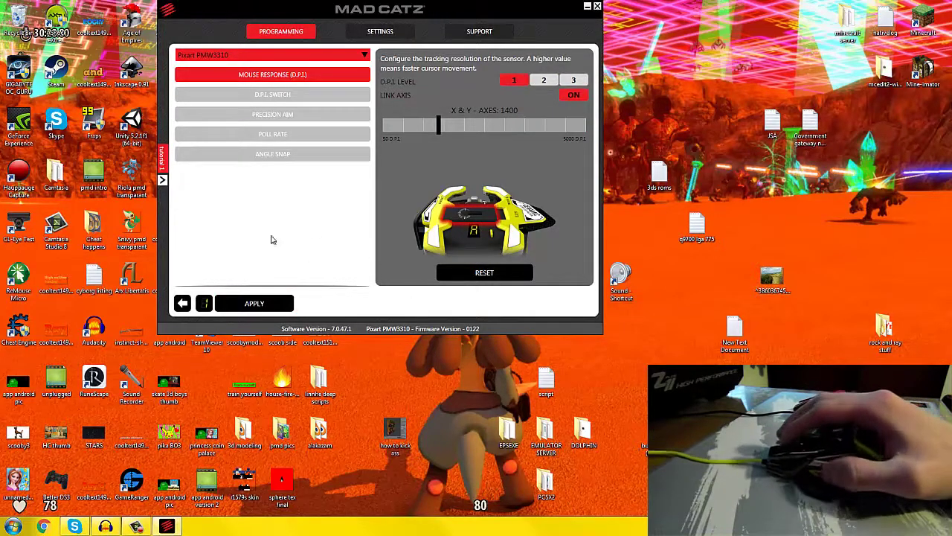
left_click(281, 99)
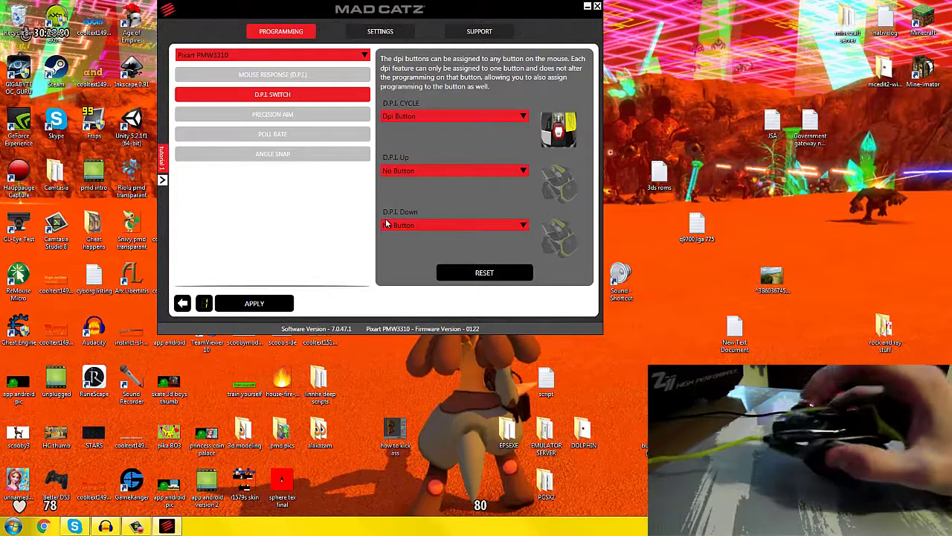
- Keep D.P.I. Cycle on the Dpi Button and leave DPI Up with No Button
left_click(439, 116)
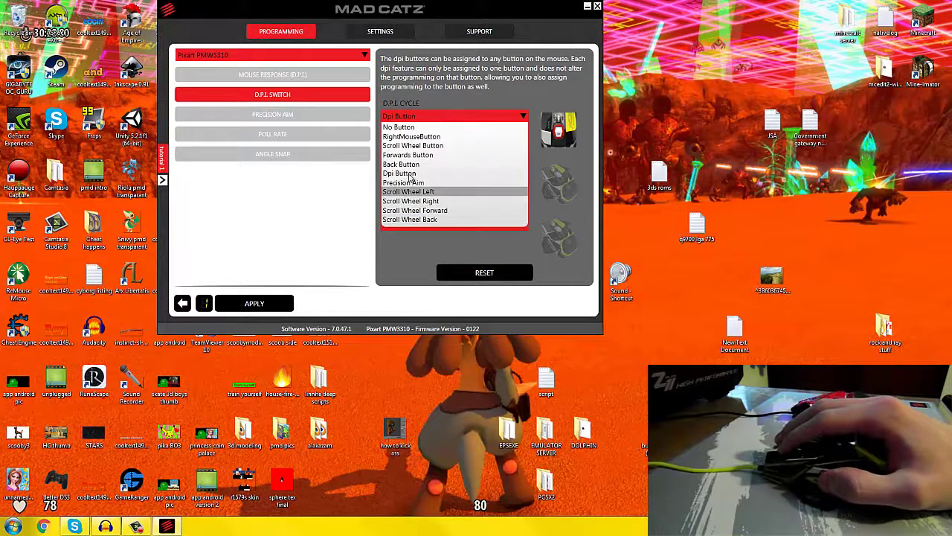
left_click(406, 173)
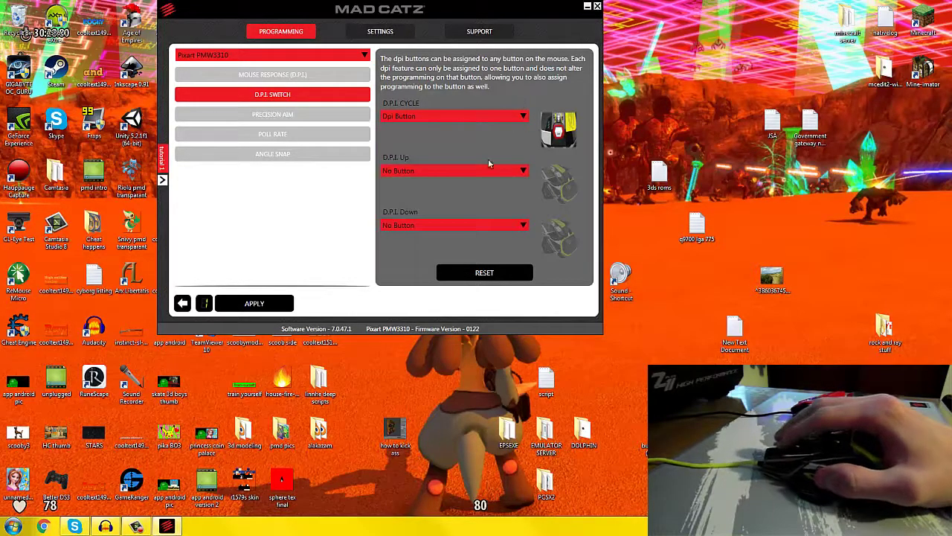
left_click(441, 171)
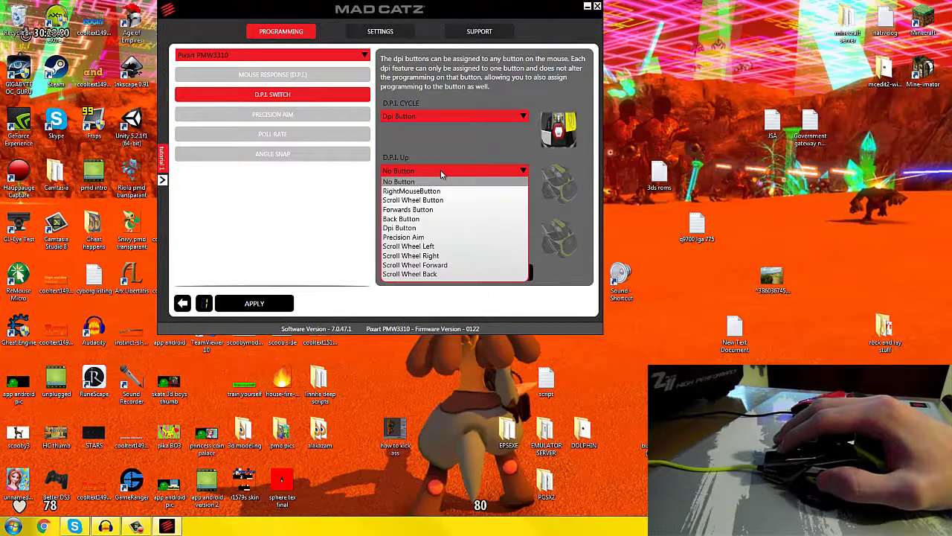
left_click(440, 172)
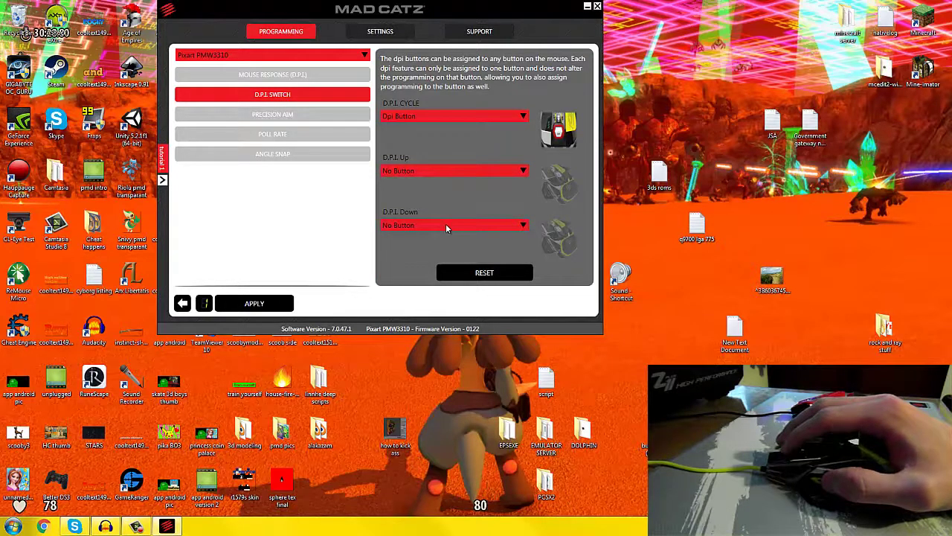
- Set Precision Aim to No Button, leaving Link Axis on after toggling it
left_click(286, 115)
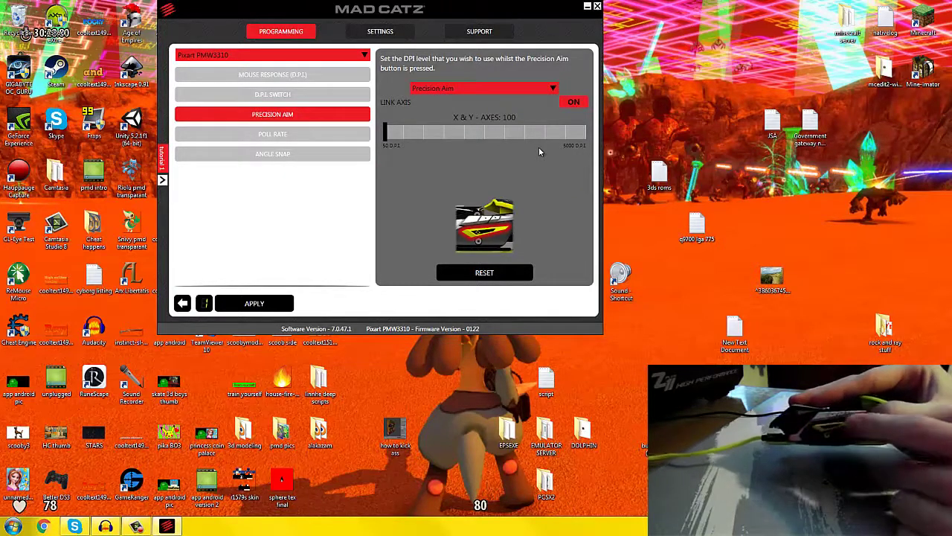
left_click(489, 89)
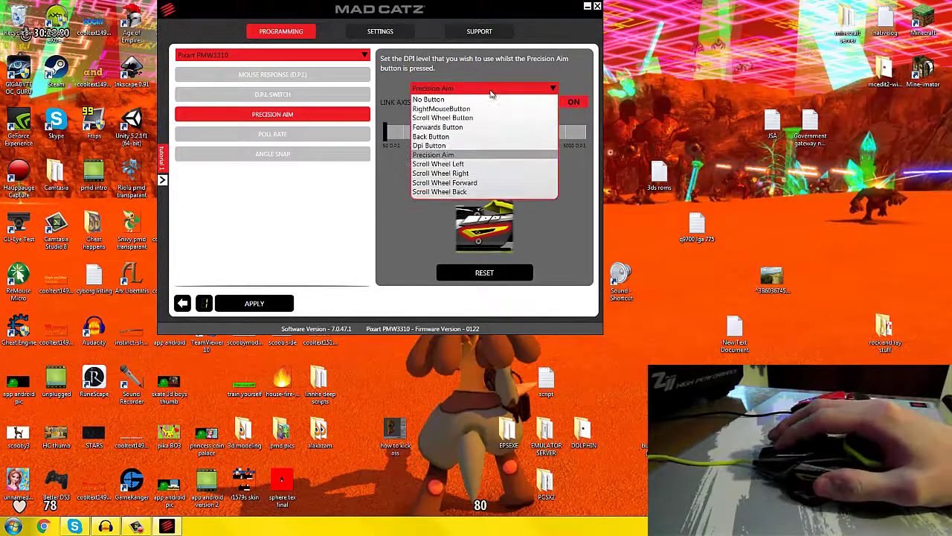
left_click(490, 89)
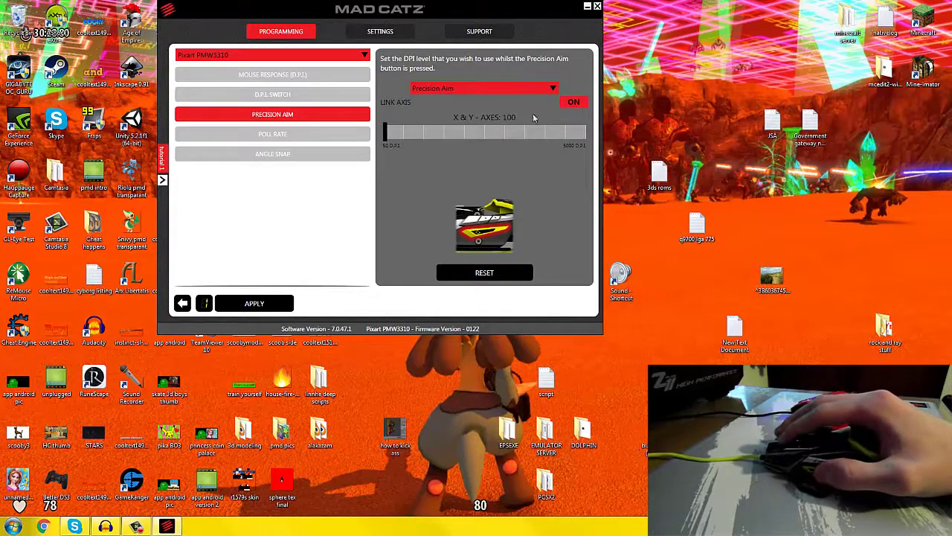
left_click(574, 103)
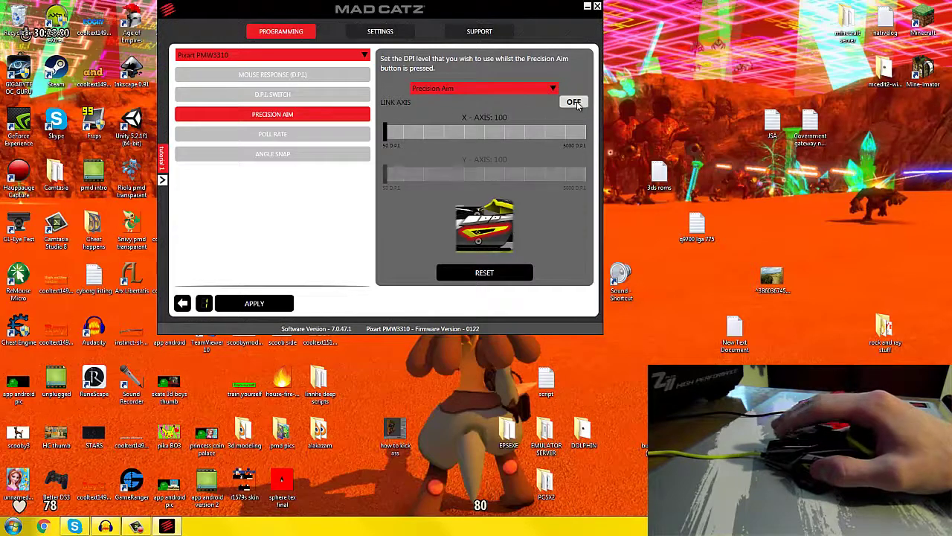
left_click(574, 103)
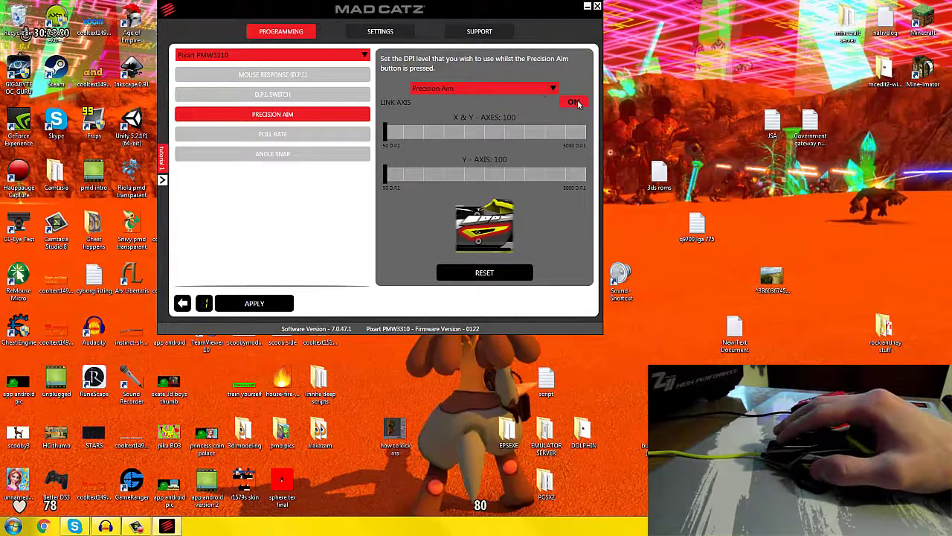
left_click(542, 89)
left_click(431, 99)
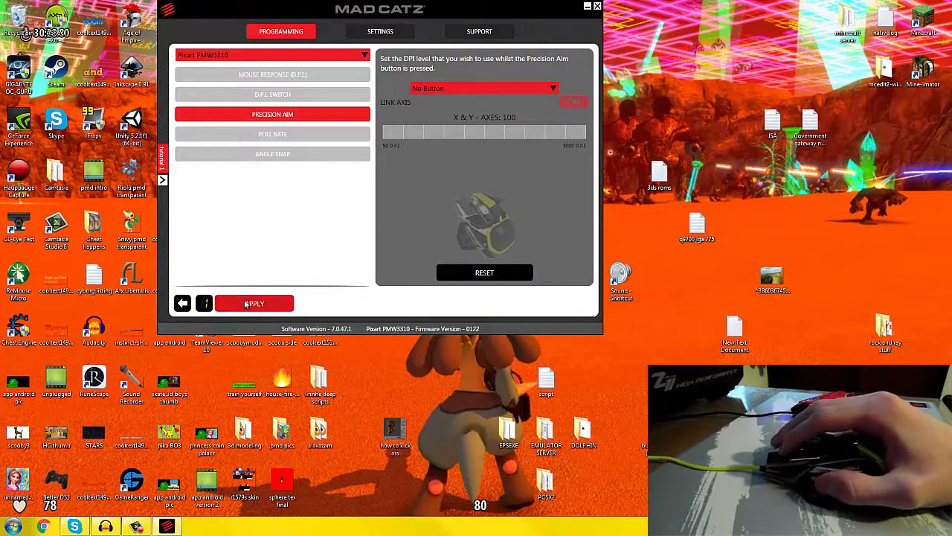
left_click(288, 135)
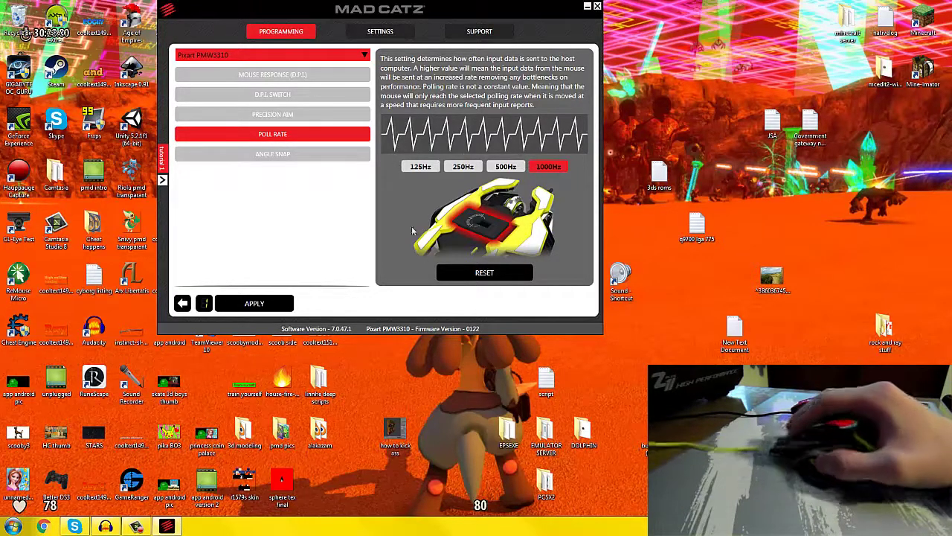
- Review Angle Snap, then go to the device Settings page showing Rotax at 0°
left_click(302, 154)
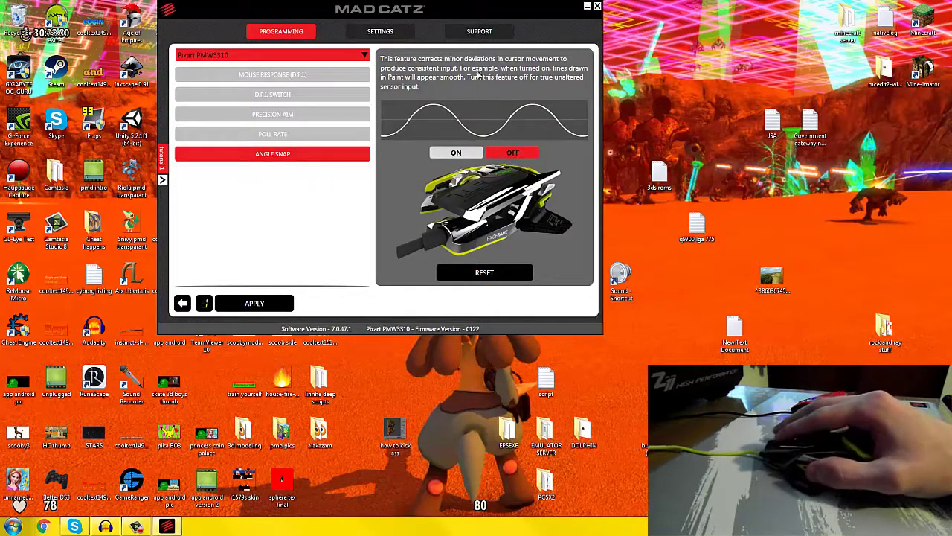
left_click(381, 31)
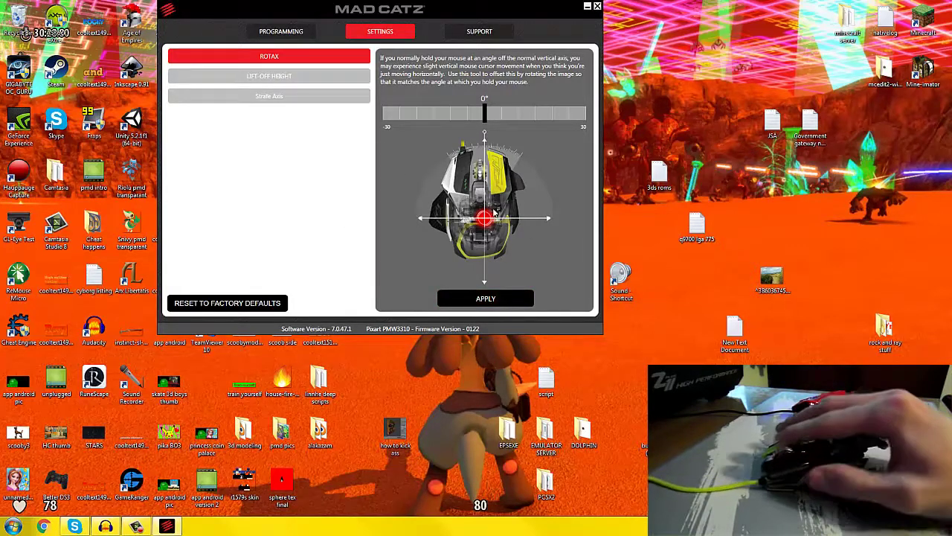
- Try a -15° Rotax tilt, restore and apply 0°, then view lift-off height and strafe axis
left_click_drag(485, 112, 436, 116)
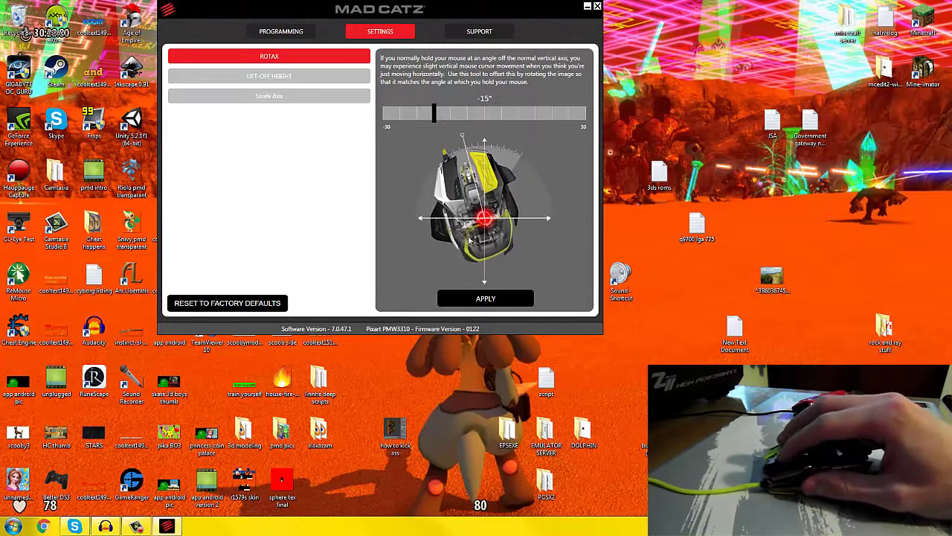
left_click(485, 298)
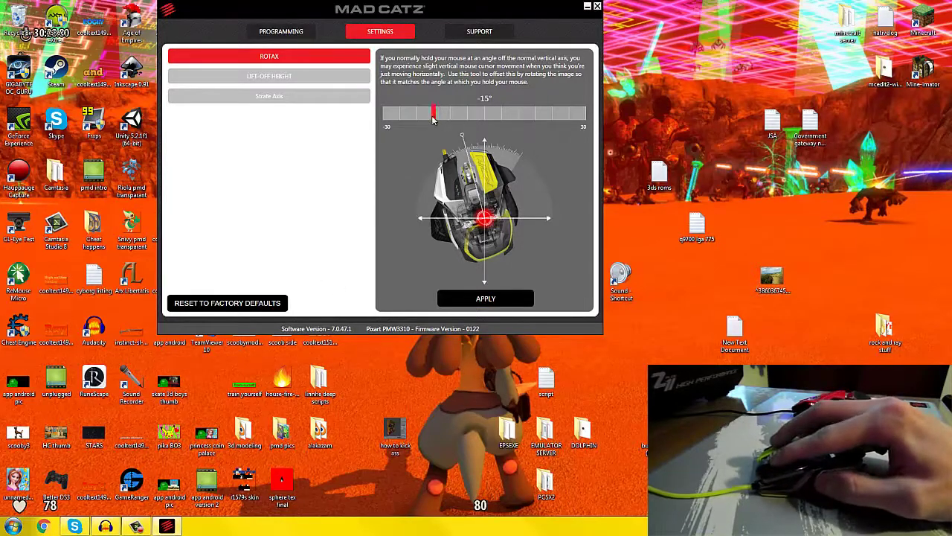
left_click_drag(435, 113, 484, 121)
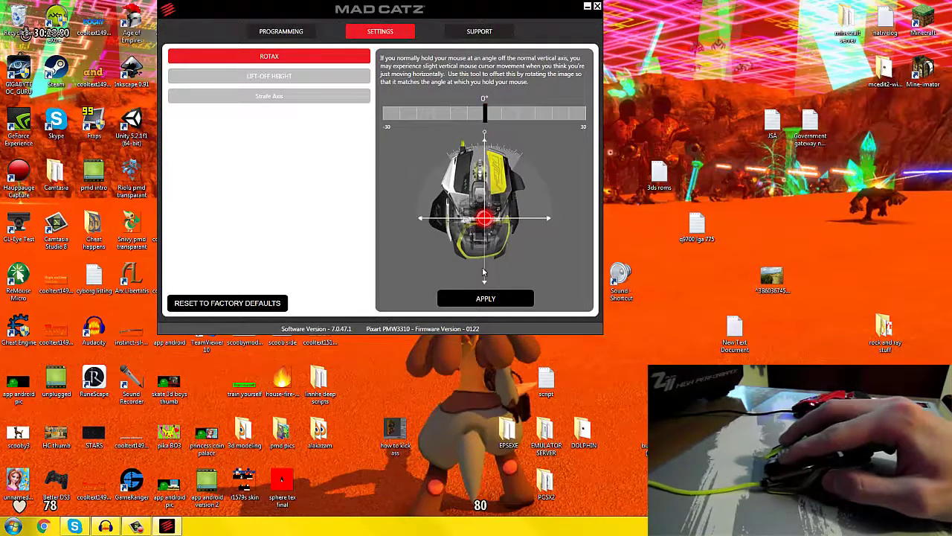
left_click(484, 299)
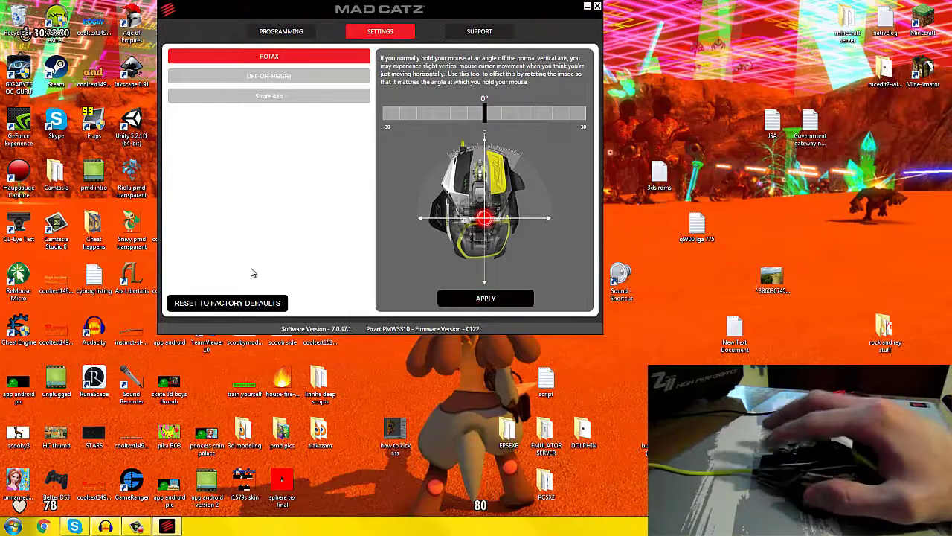
left_click(277, 77)
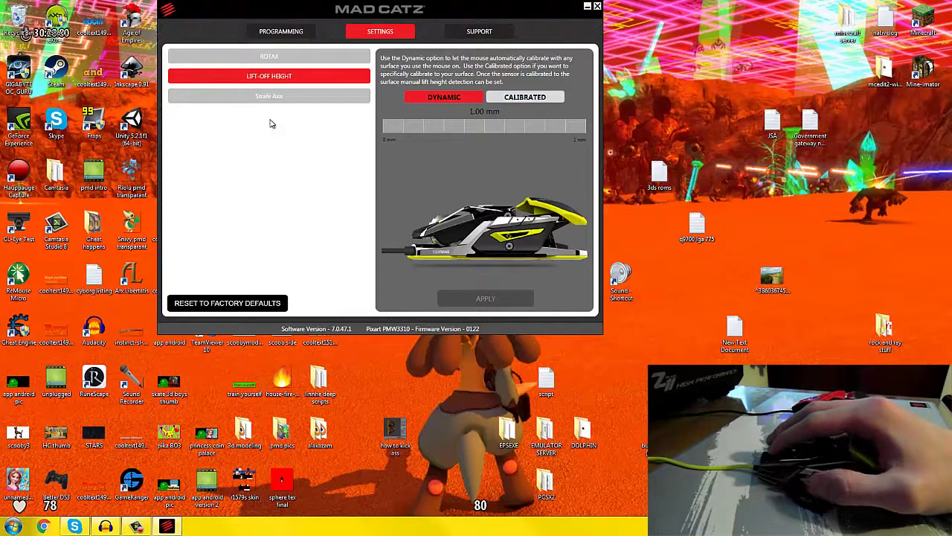
left_click(270, 96)
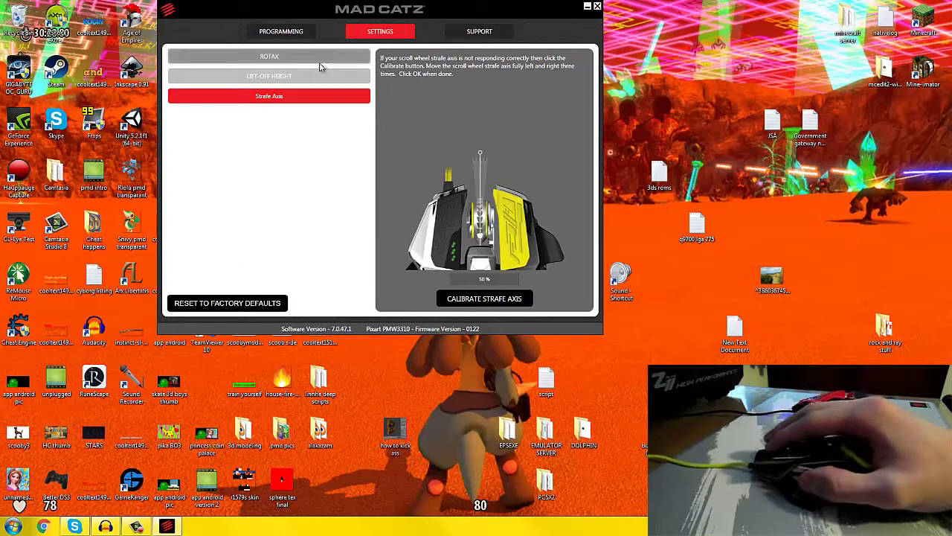
- Return to Programming and browse the Custom, Favourites and Shortcuts command lists
left_click(280, 32)
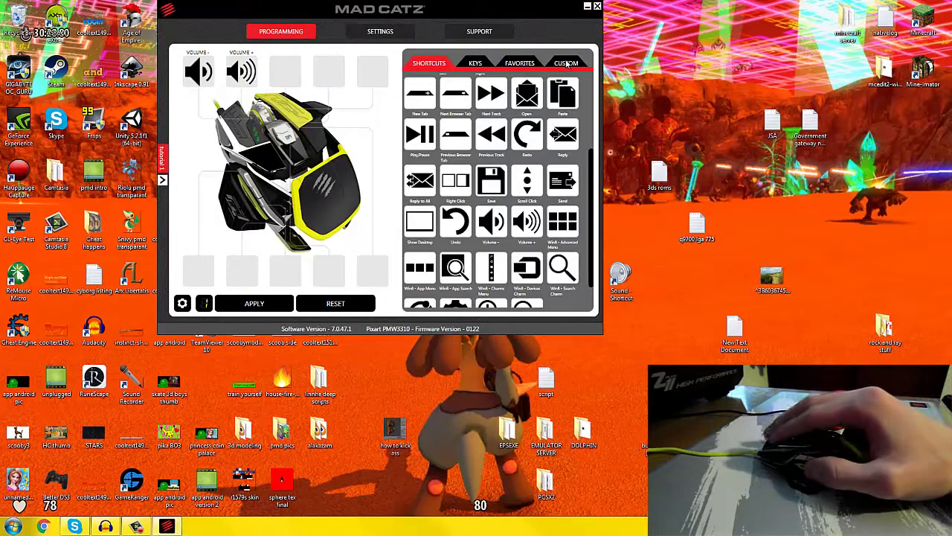
left_click(568, 64)
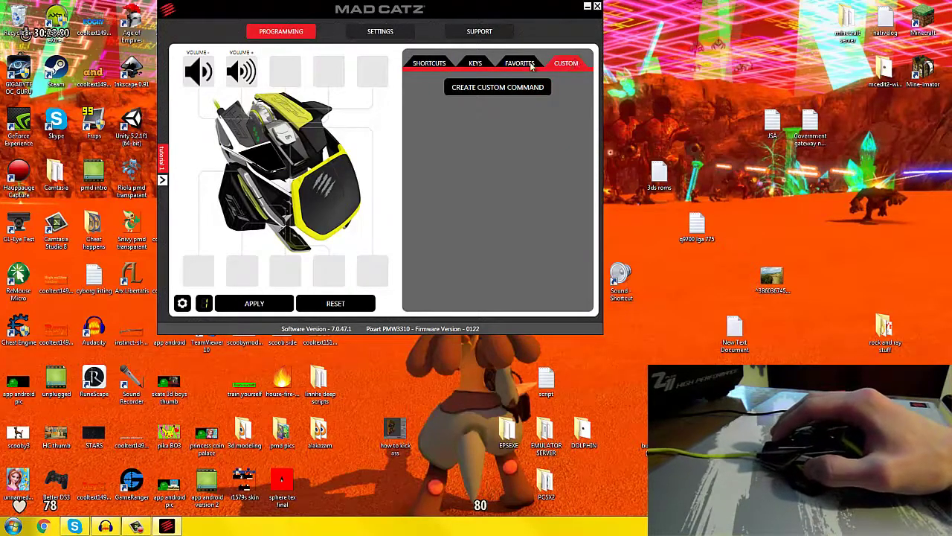
left_click(531, 66)
left_click(430, 64)
left_click(520, 63)
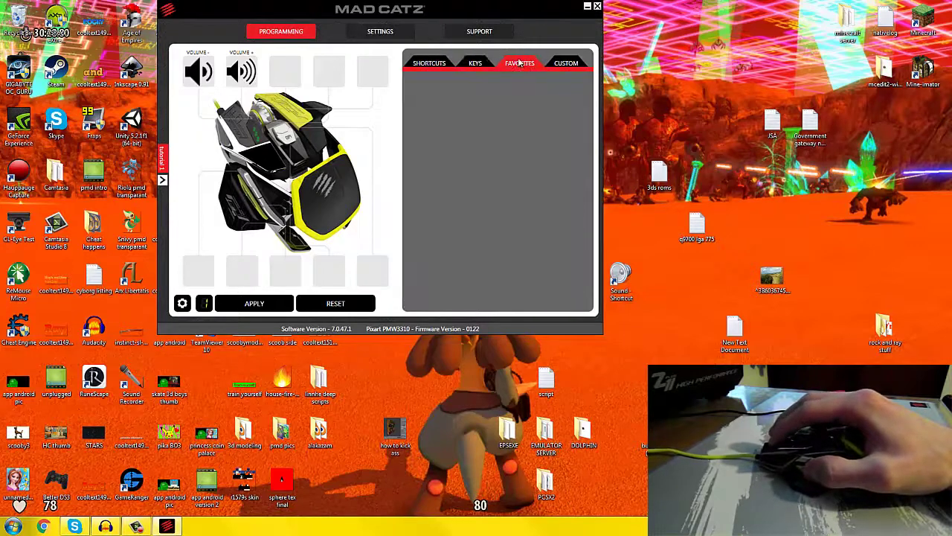
left_click(567, 65)
- Create a custom command named 'rapid fire!!', keeping its default icon
left_click(503, 90)
left_click(246, 116)
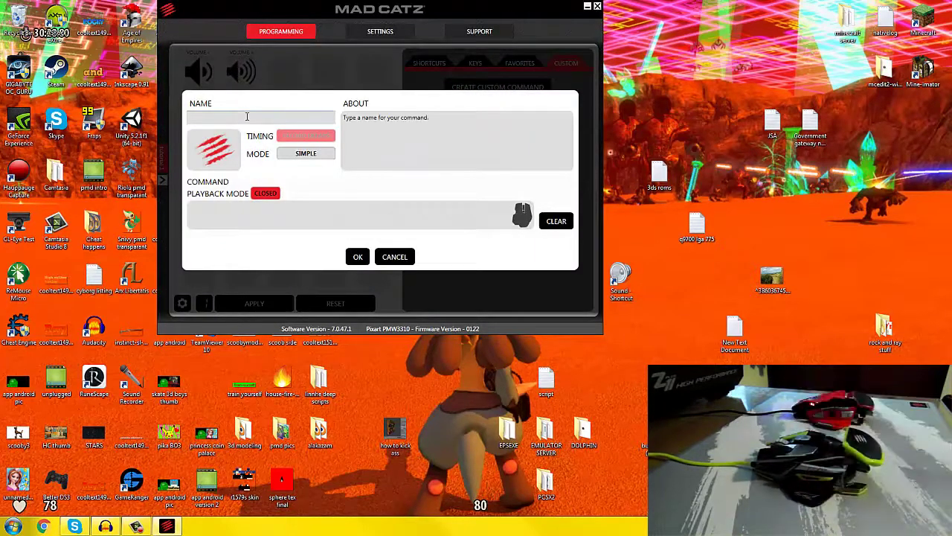
type("rapid fire!!")
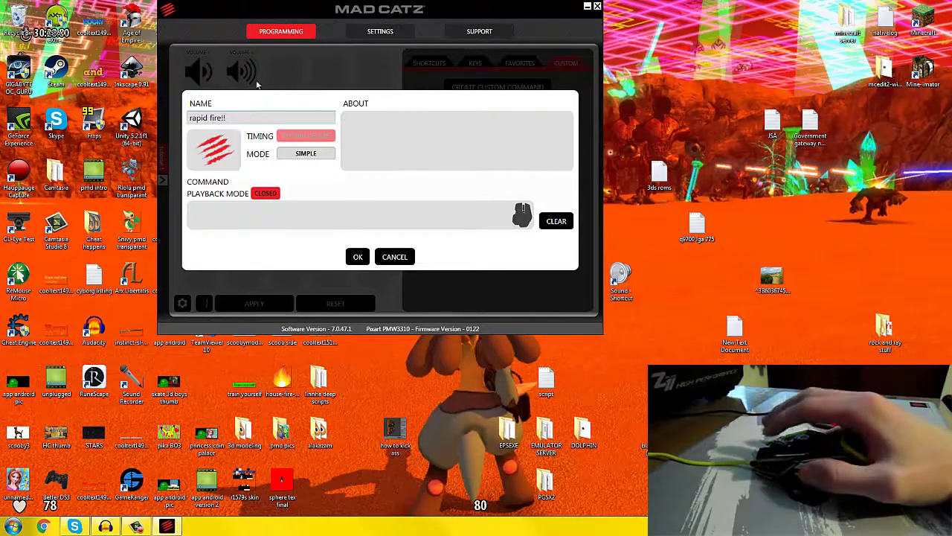
left_click(211, 149)
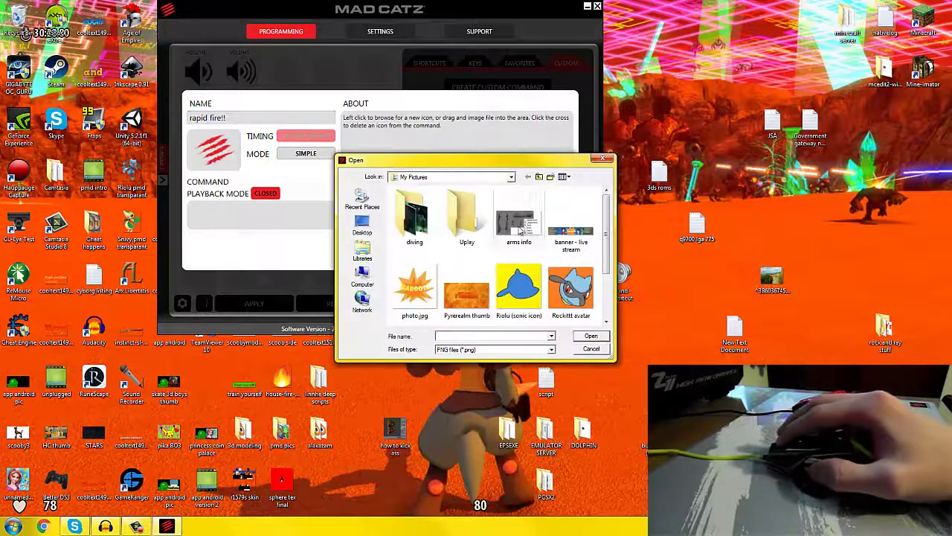
left_click_drag(609, 227, 609, 262)
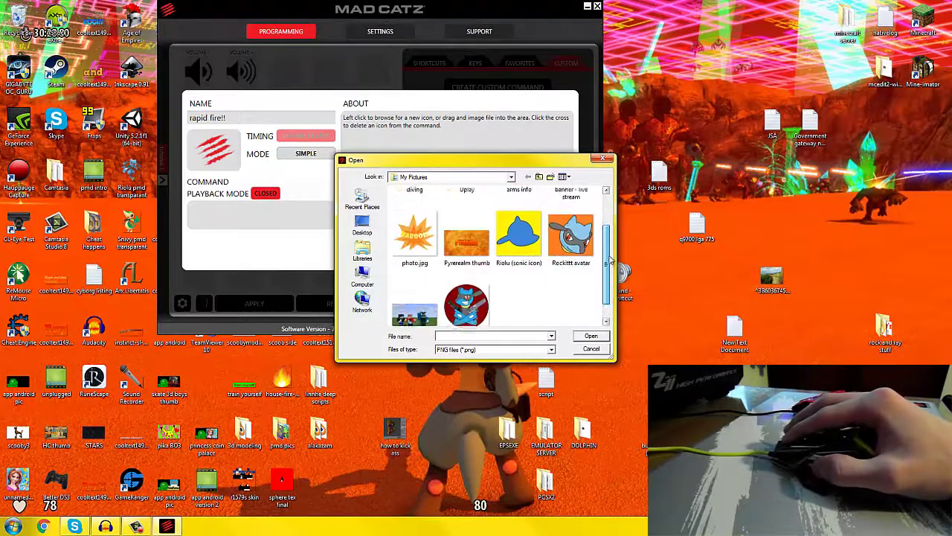
scroll(605, 267, "up", 1)
left_click(589, 351)
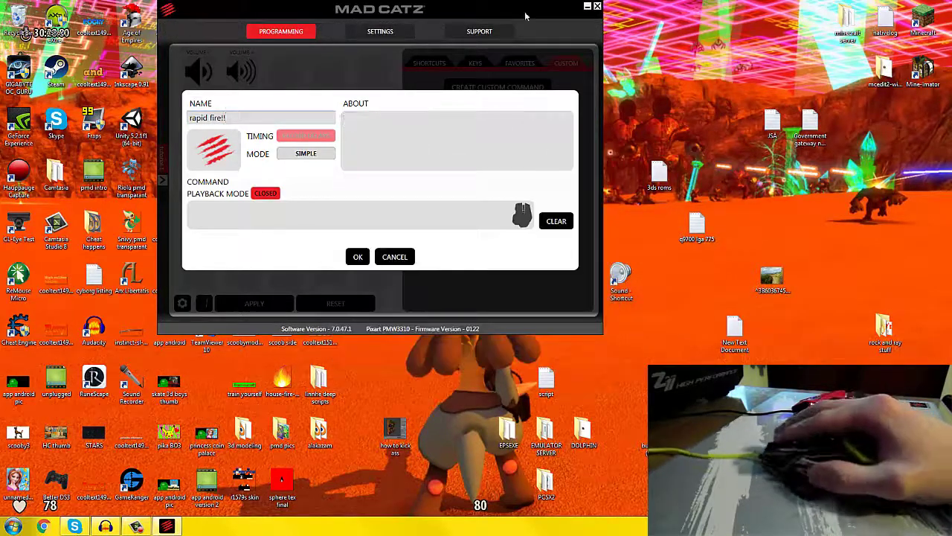
mouse_move(299, 152)
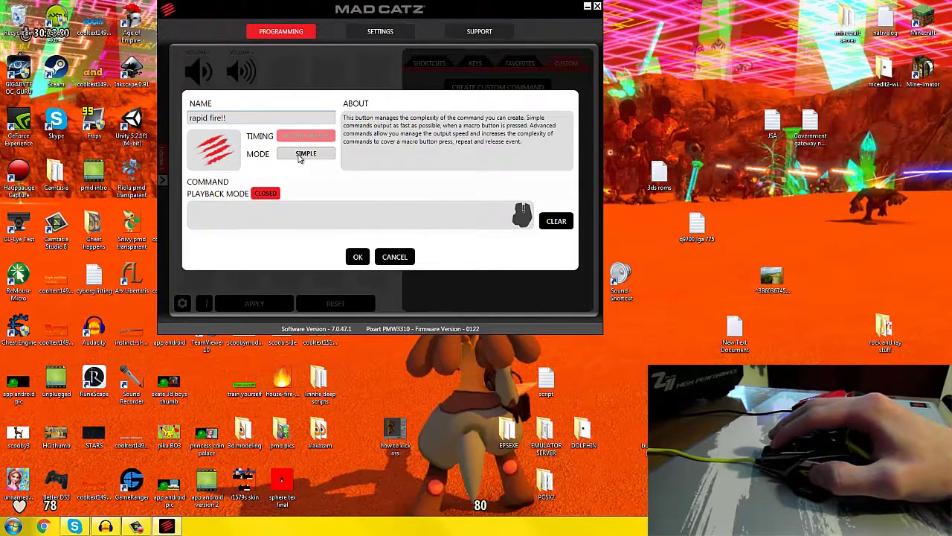
- Switch 'rapid fire!!' to Advanced mode and arm recording on the Repeat row
left_click(298, 155)
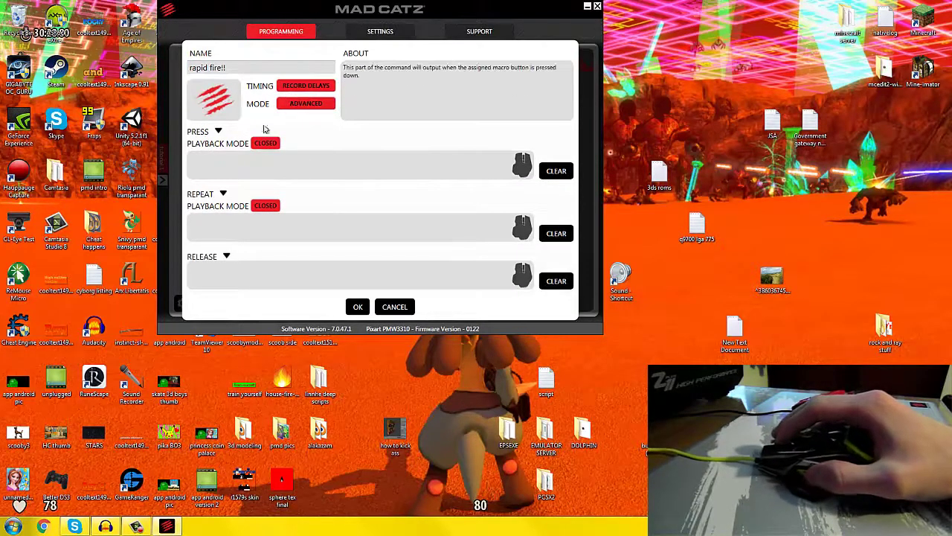
mouse_move(297, 164)
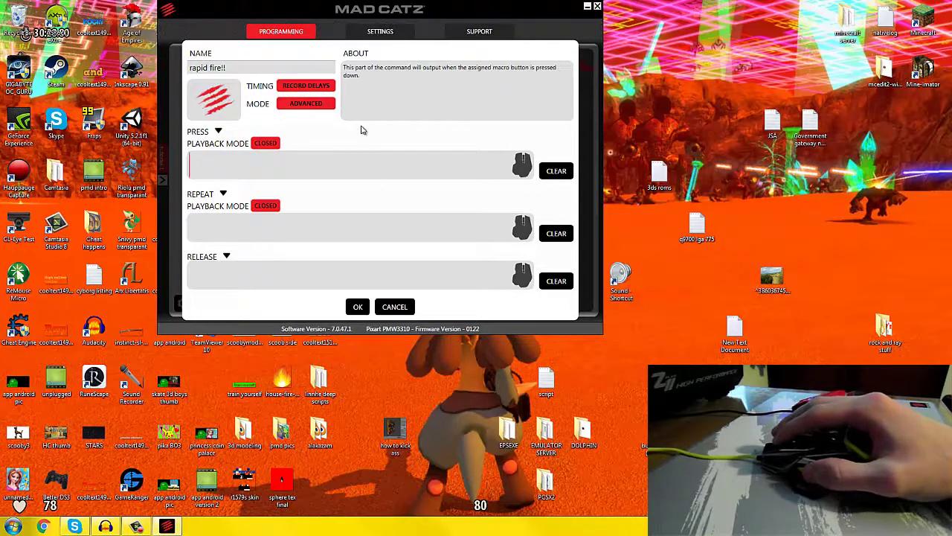
mouse_move(362, 135)
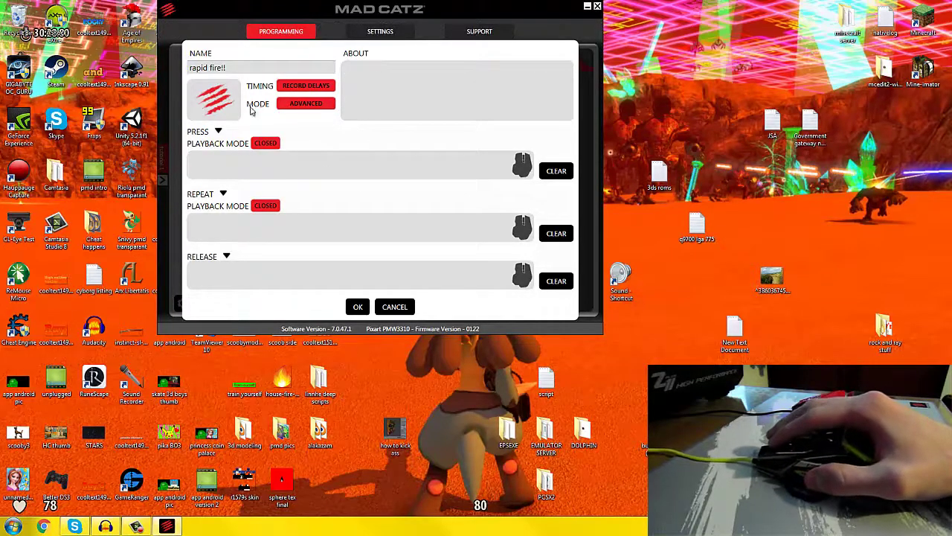
mouse_move(205, 219)
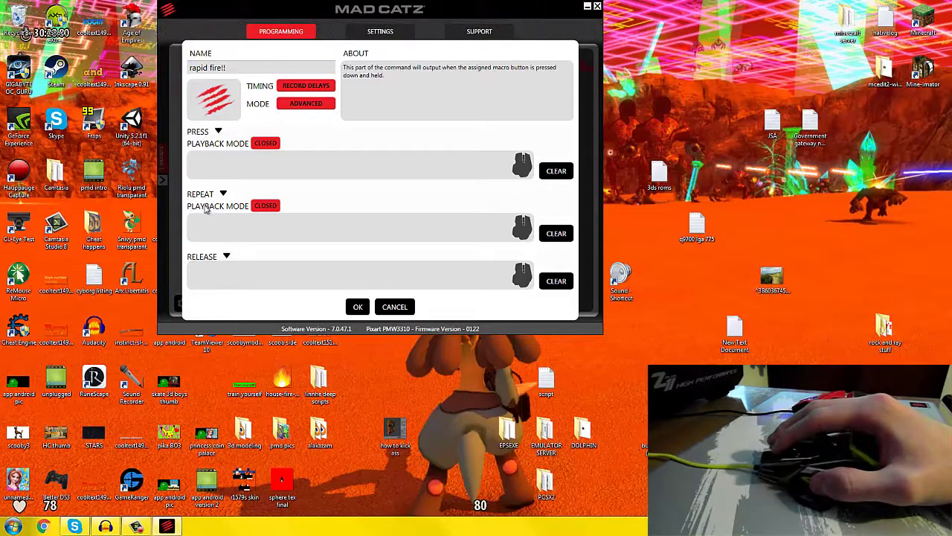
mouse_move(332, 200)
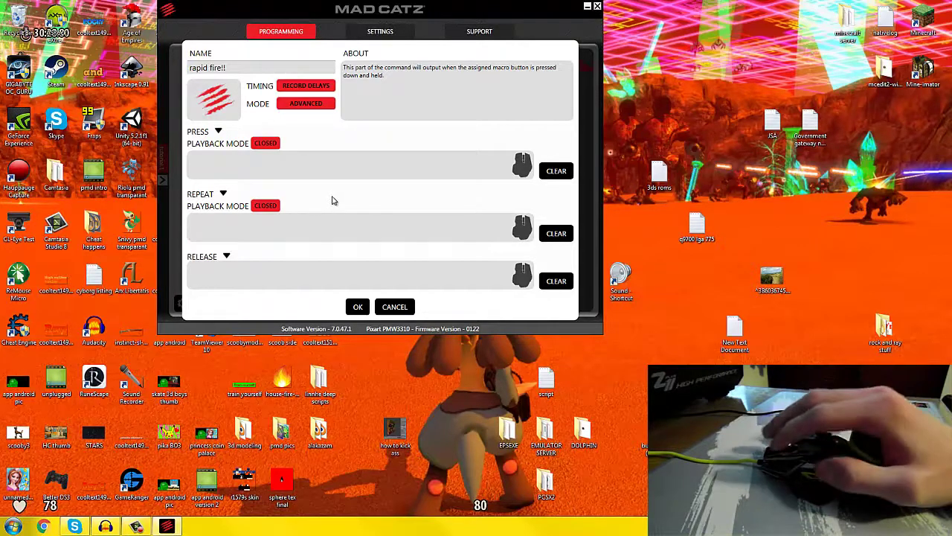
mouse_move(520, 226)
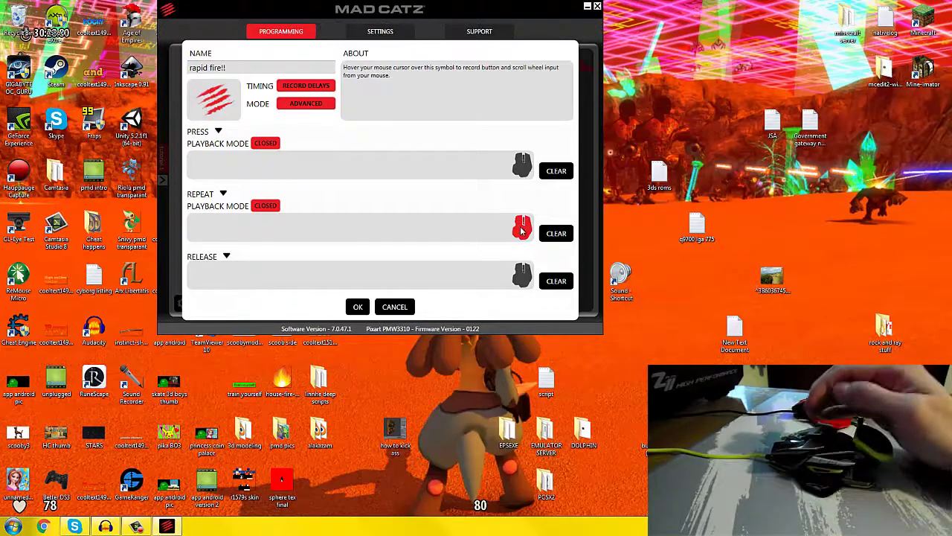
- Record left-click button 1 presses and releases, with delays, into the Repeat section
left_click(521, 229)
left_click(520, 229)
left_click(521, 230)
left_click(521, 229)
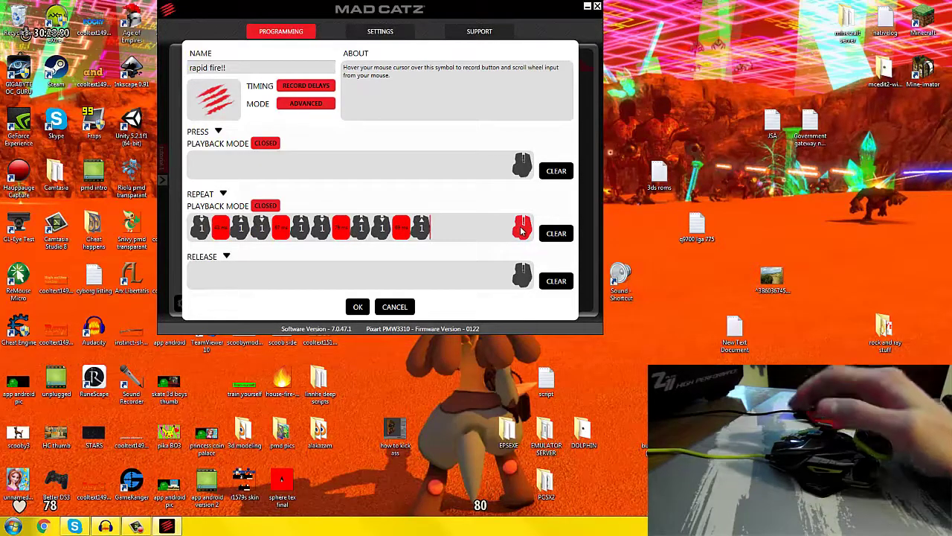
- Change the recorded delay to 0 ms and apply it to every delay, leaving eight back-to-back clicks
left_click(226, 232)
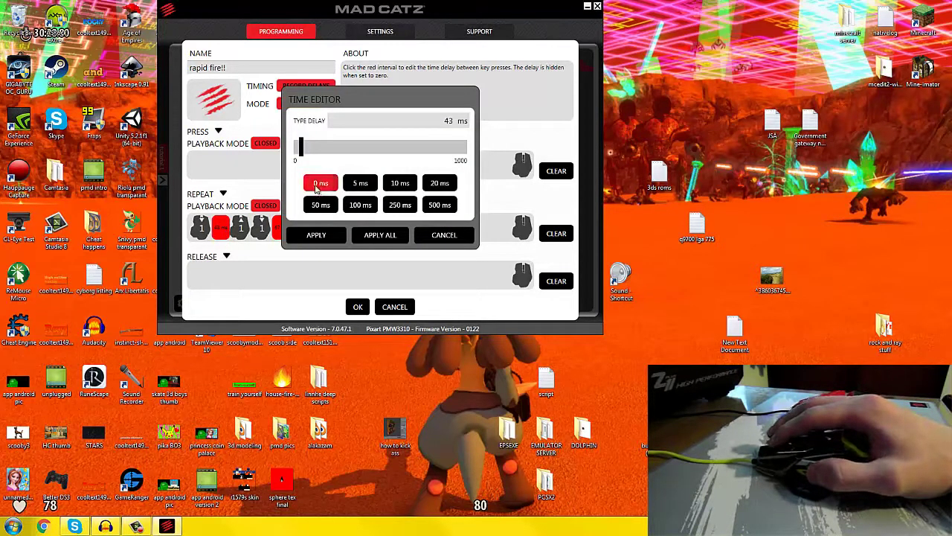
left_click(319, 184)
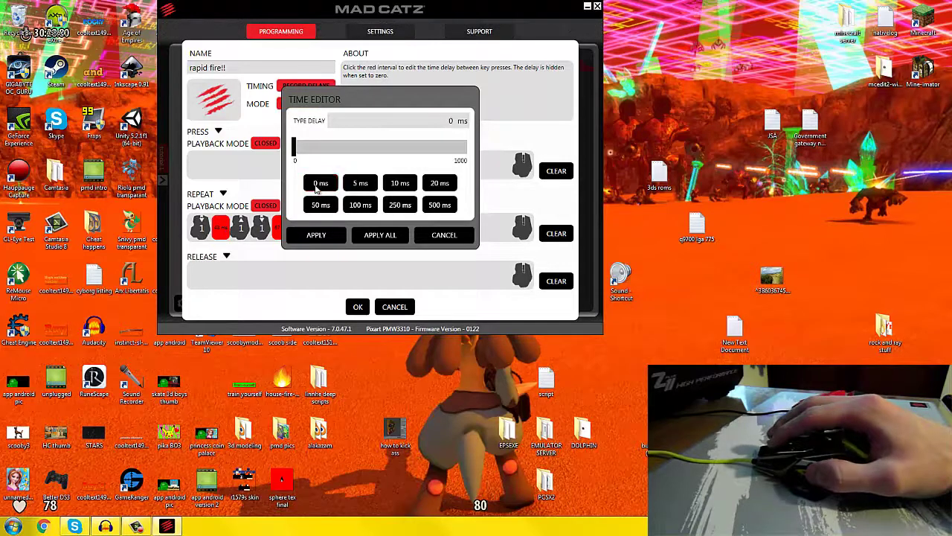
left_click(373, 235)
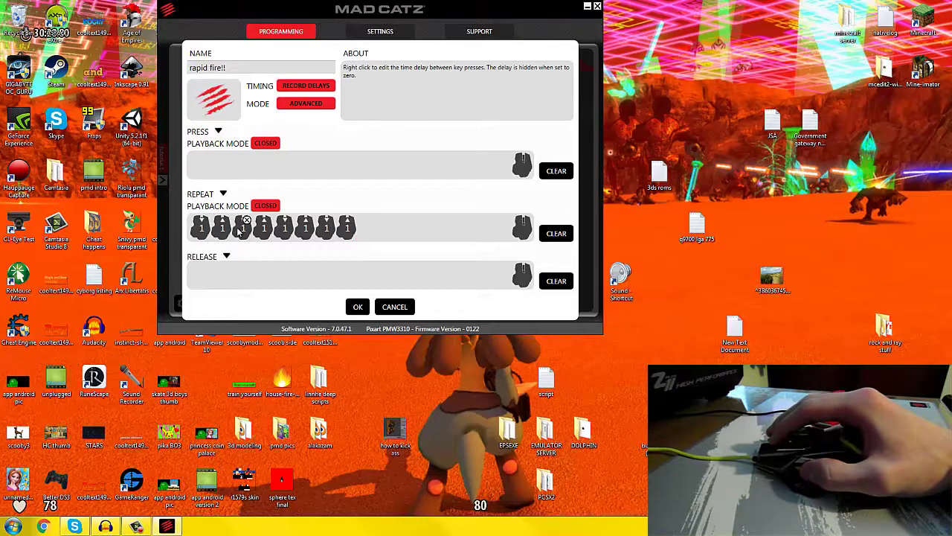
- Insert three short delays between the repeated mouse button 1 clicks in the Repeat sequence
right_click(240, 232)
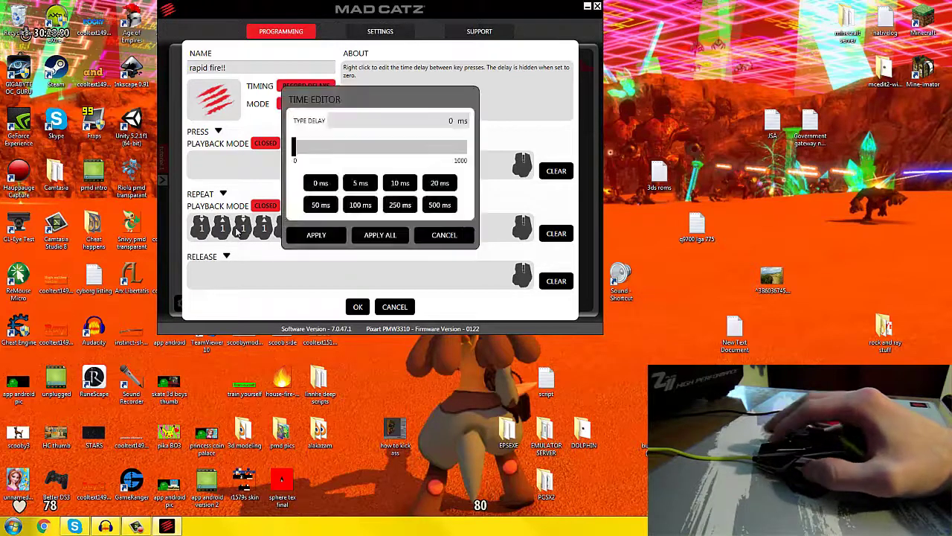
left_click_drag(297, 147, 310, 154)
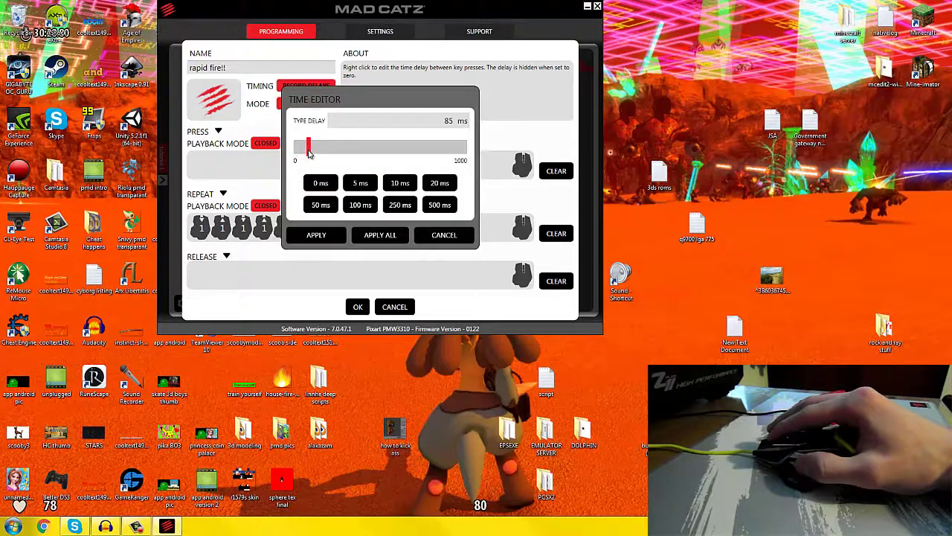
left_click(335, 235)
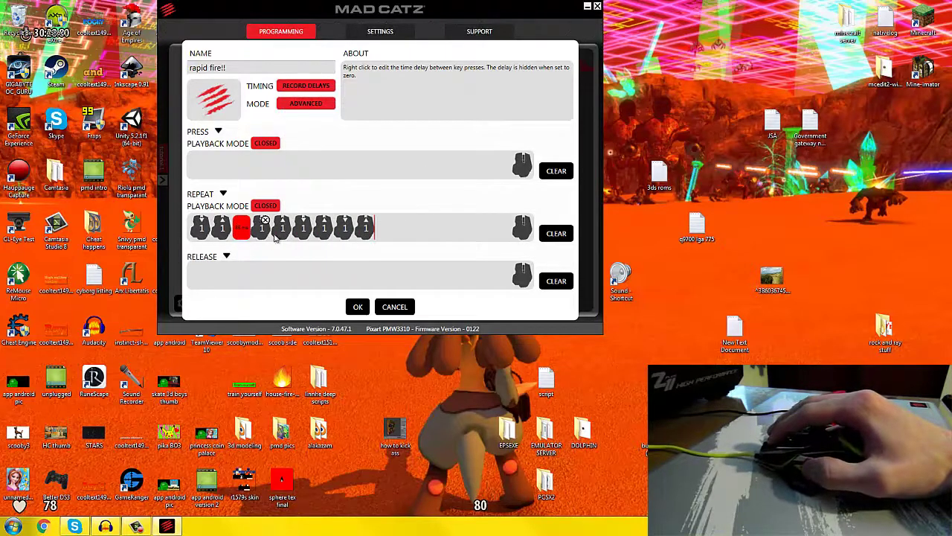
right_click(306, 230)
left_click_drag(296, 147, 308, 152)
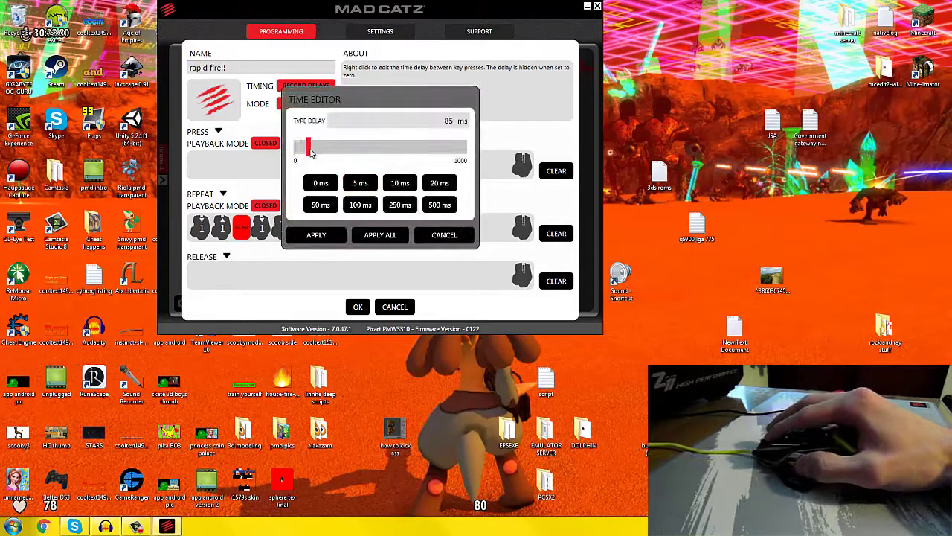
left_click(316, 235)
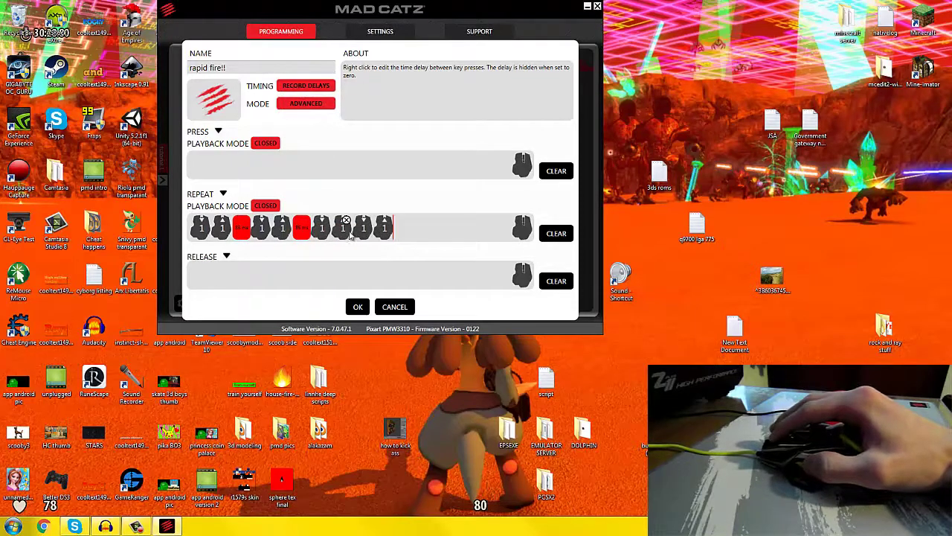
right_click(362, 229)
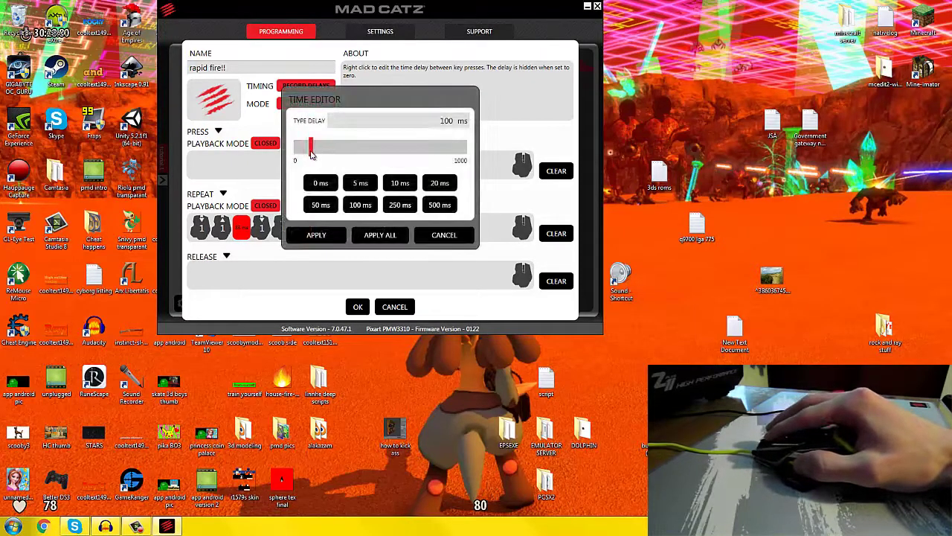
left_click(316, 235)
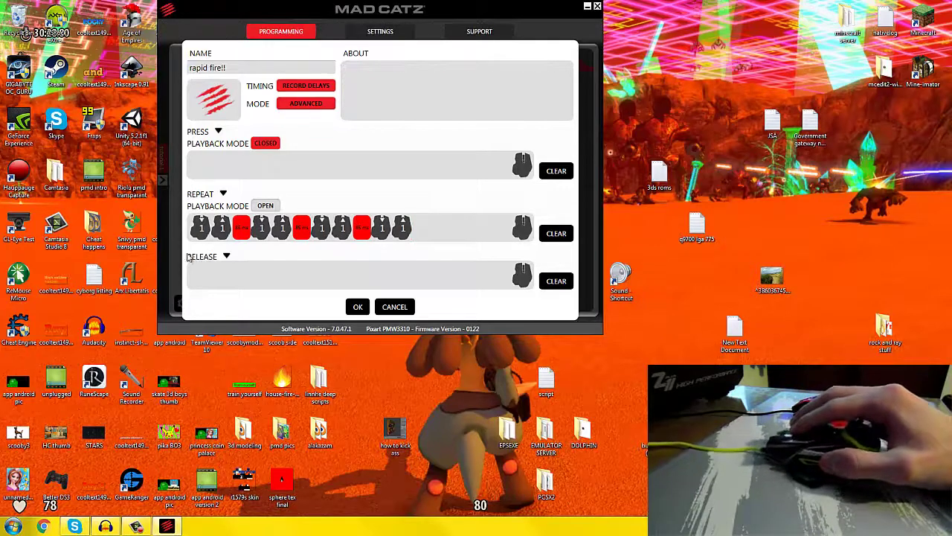
- Set the Repeat playback mode to Open and select the Release part for recording
left_click(266, 206)
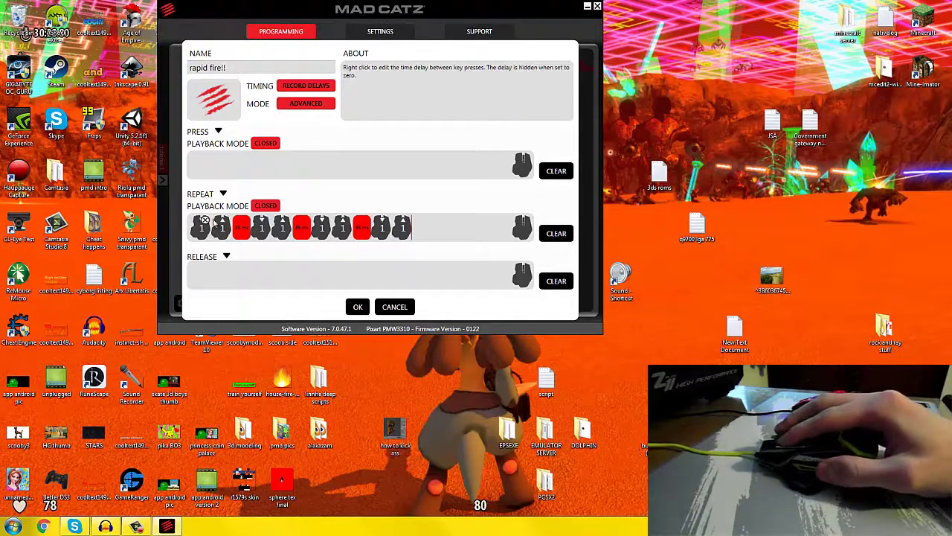
mouse_move(402, 243)
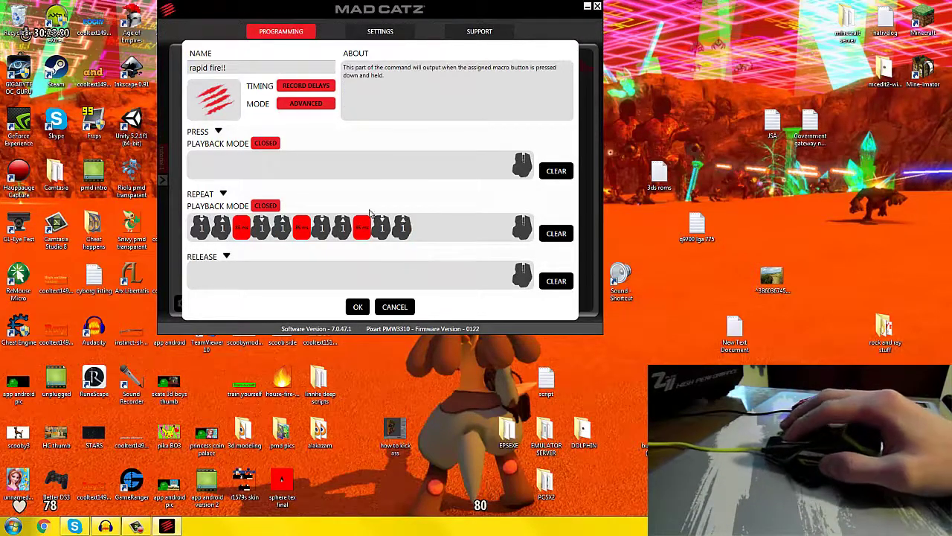
left_click(269, 206)
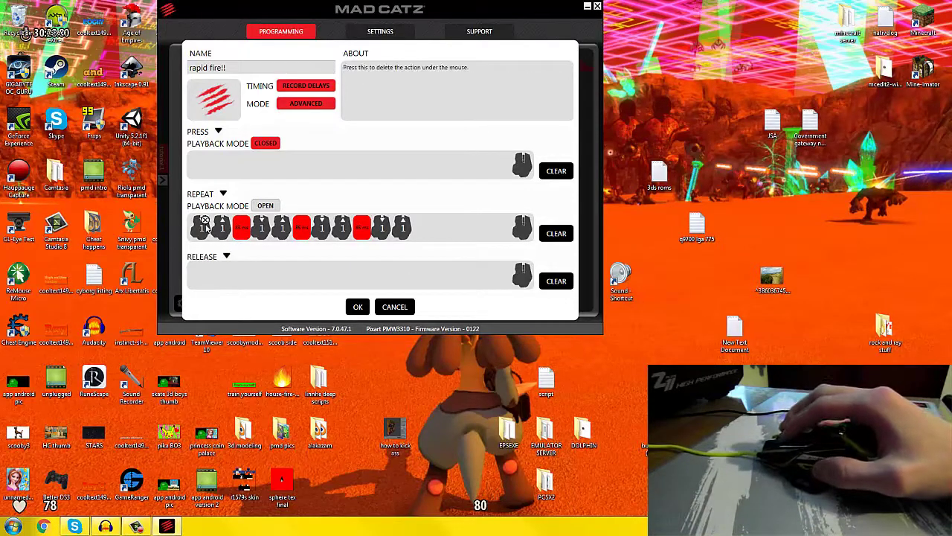
left_click(264, 227)
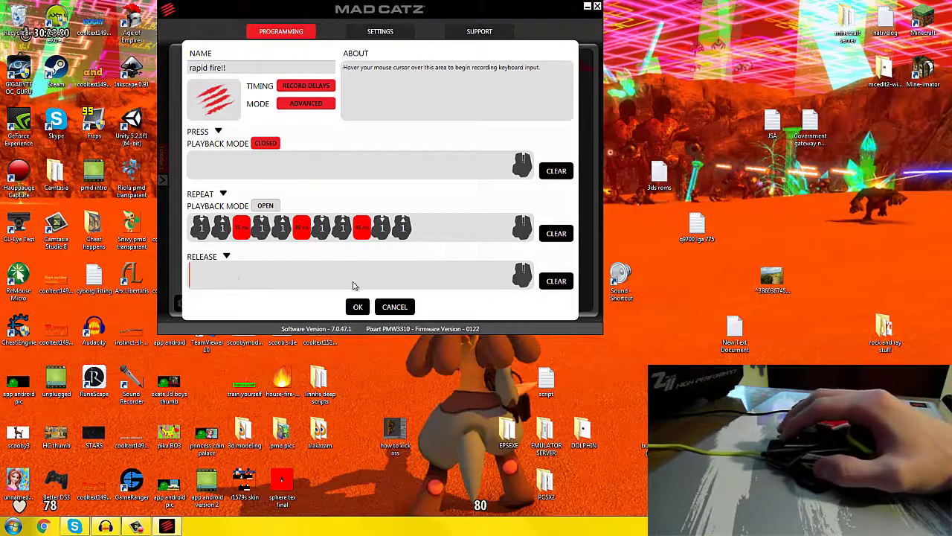
- Make the Release part a 1 ms delay followed by a mouse button 1 event
left_click(522, 277)
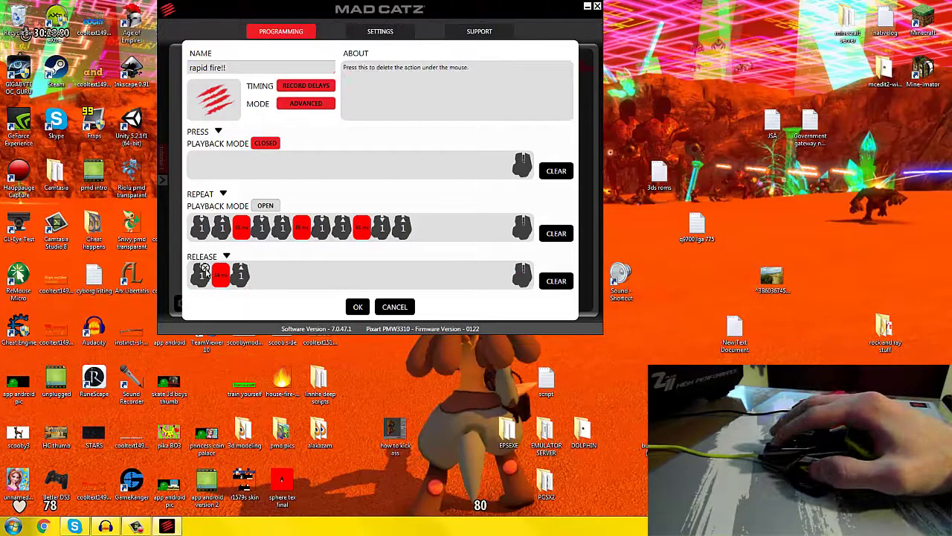
left_click(203, 272)
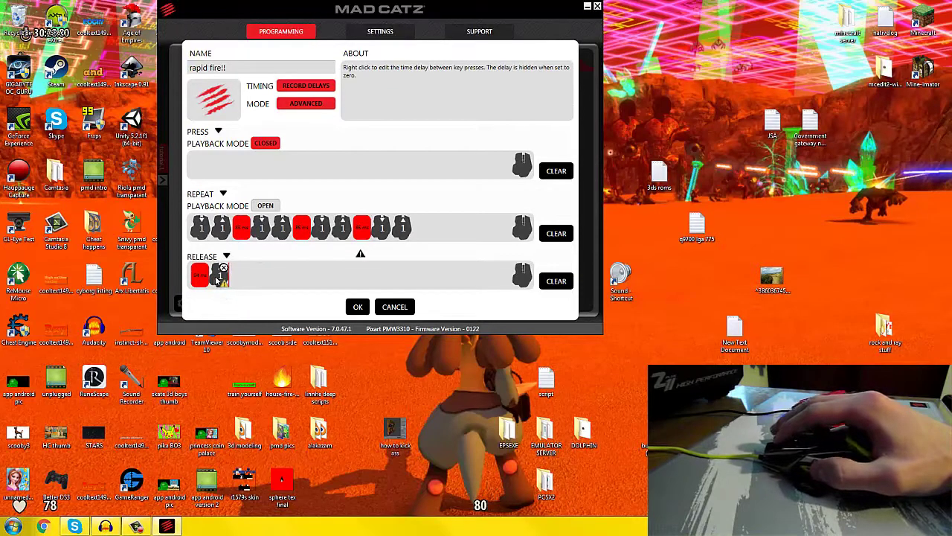
right_click(218, 277)
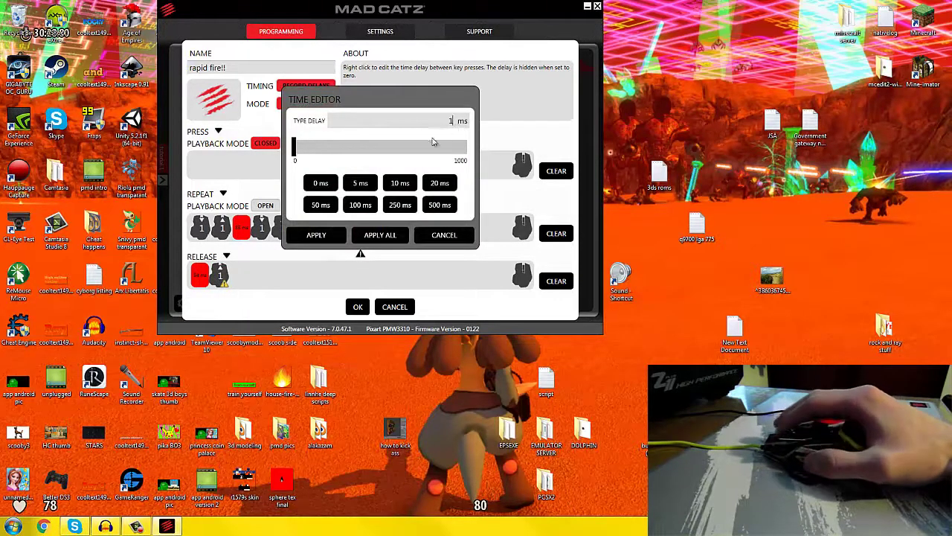
type("1")
left_click(316, 234)
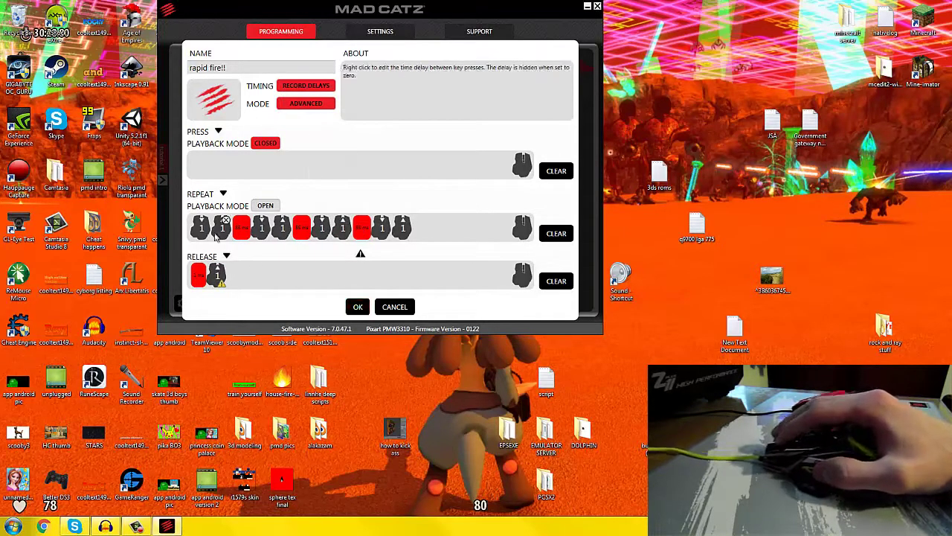
mouse_move(332, 147)
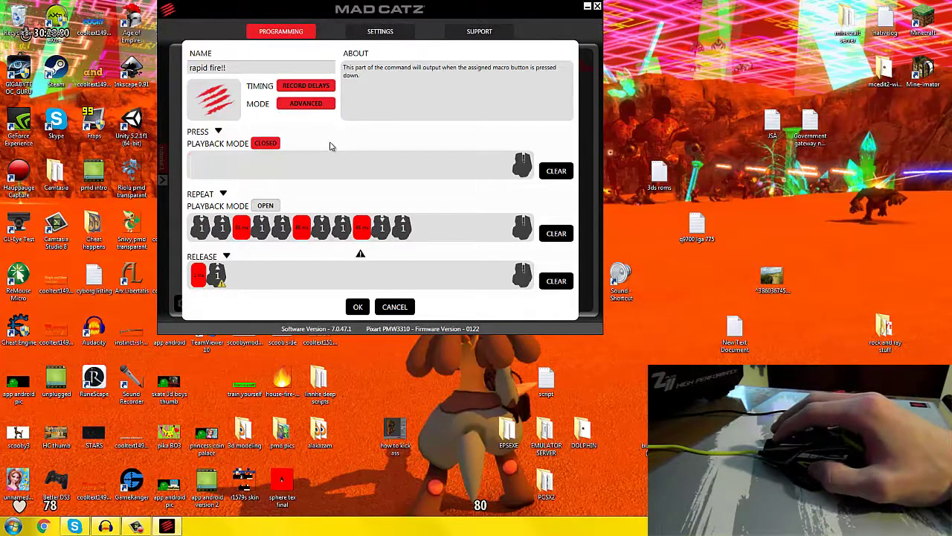
mouse_move(200, 229)
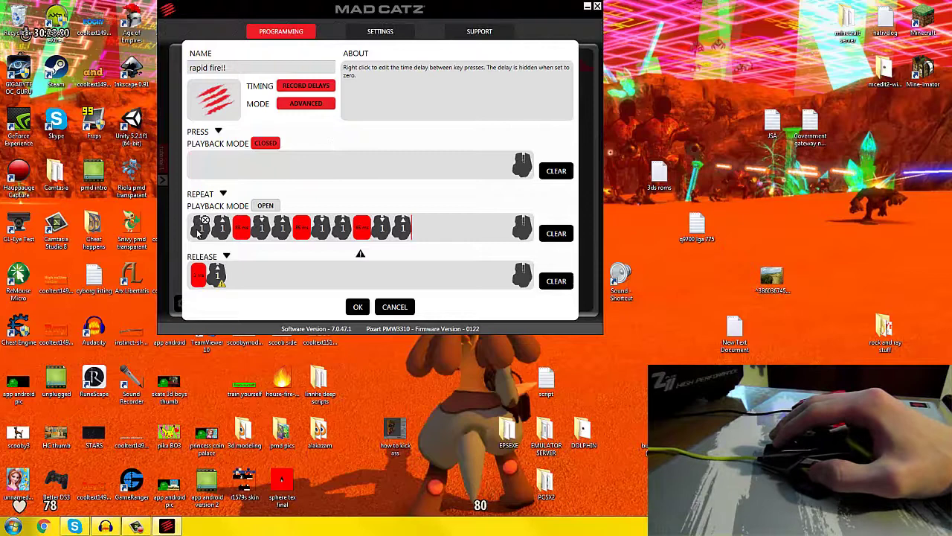
- Save rapid fire!!, assign it to a lower mouse button slot, apply, and minimize ProX
left_click(358, 308)
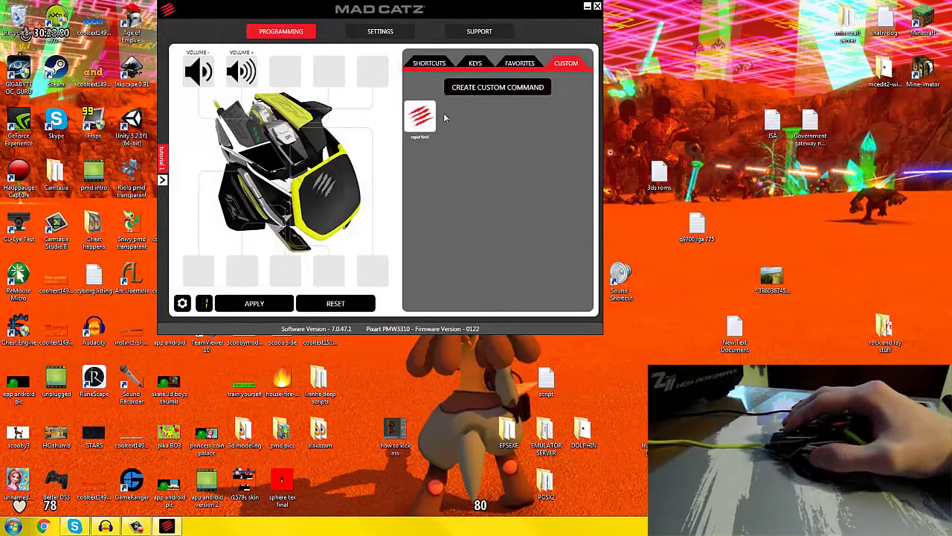
mouse_move(421, 116)
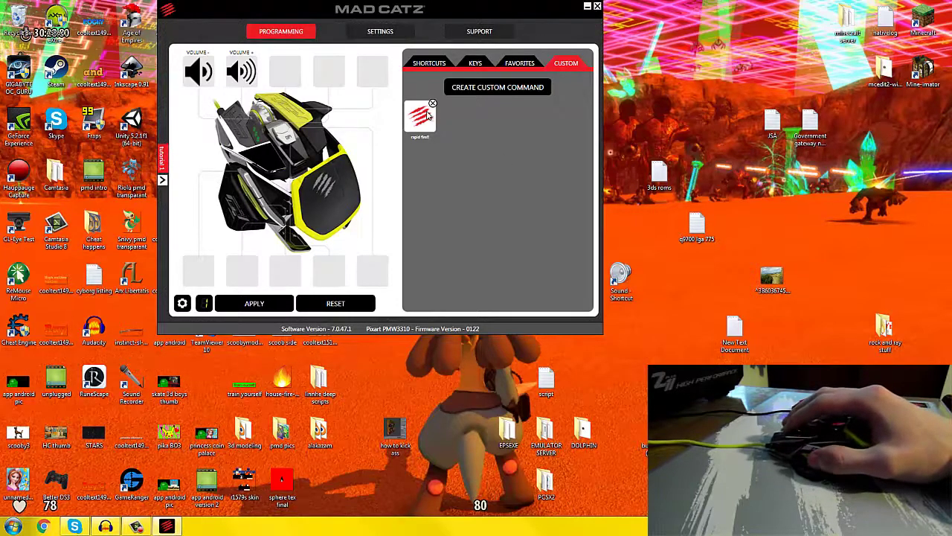
left_click_drag(421, 121, 286, 278)
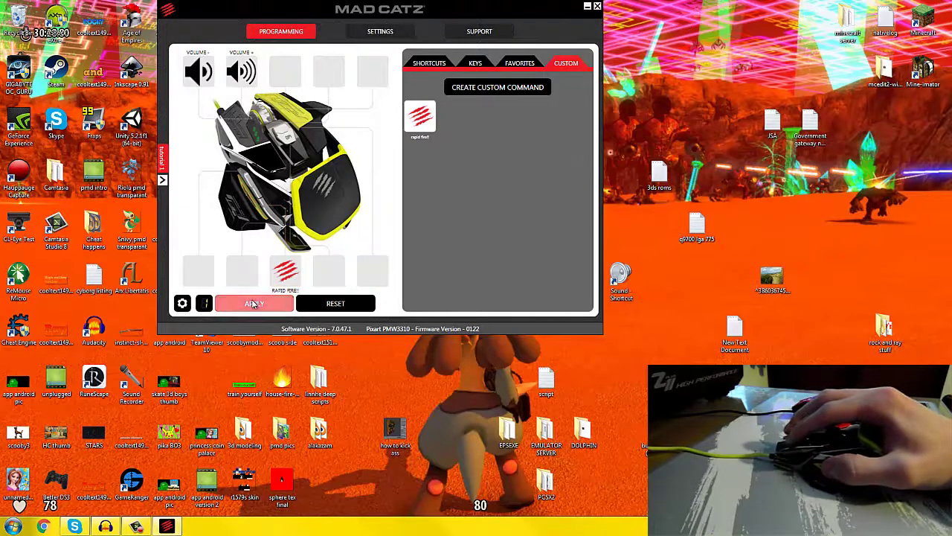
left_click(253, 303)
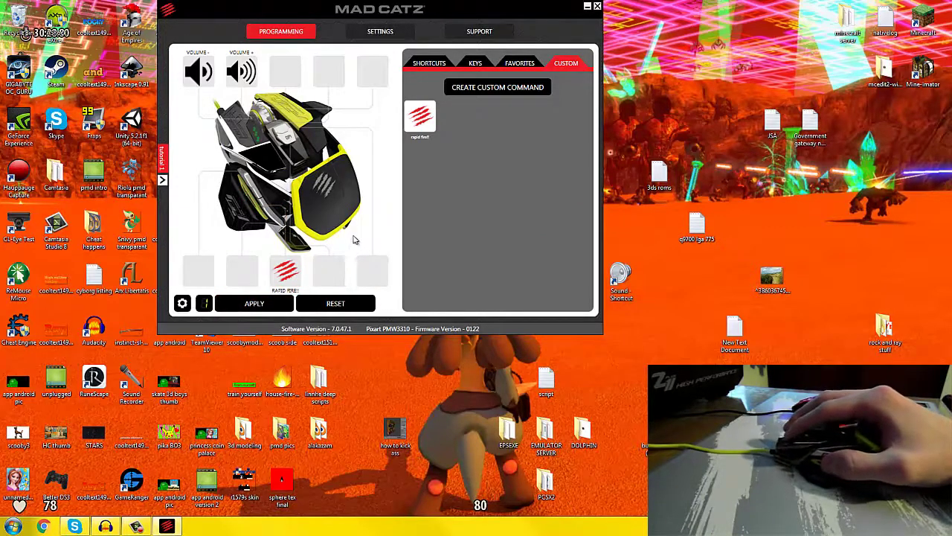
left_click(588, 8)
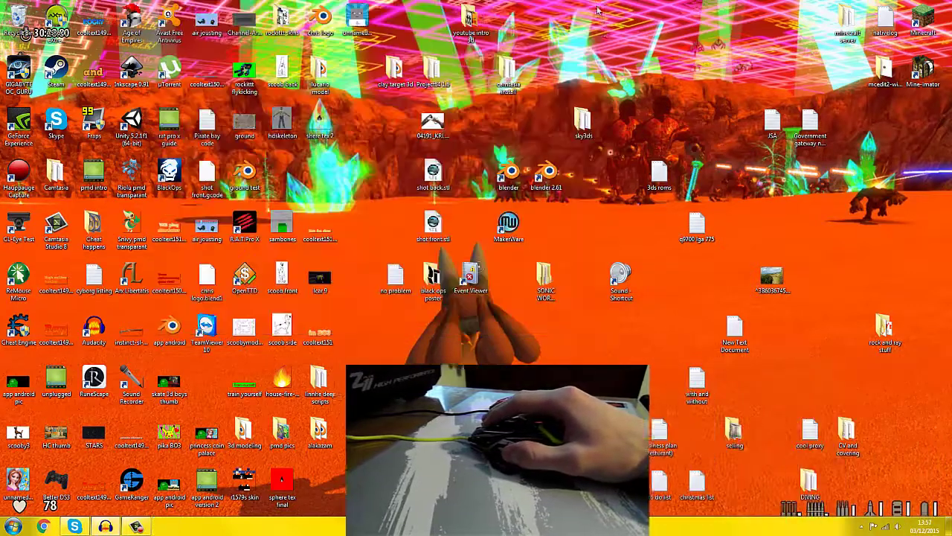
- Make tutorial 1 the active profile from the R.A.T Pro X tray icon's Profile Files menu
left_click(860, 526)
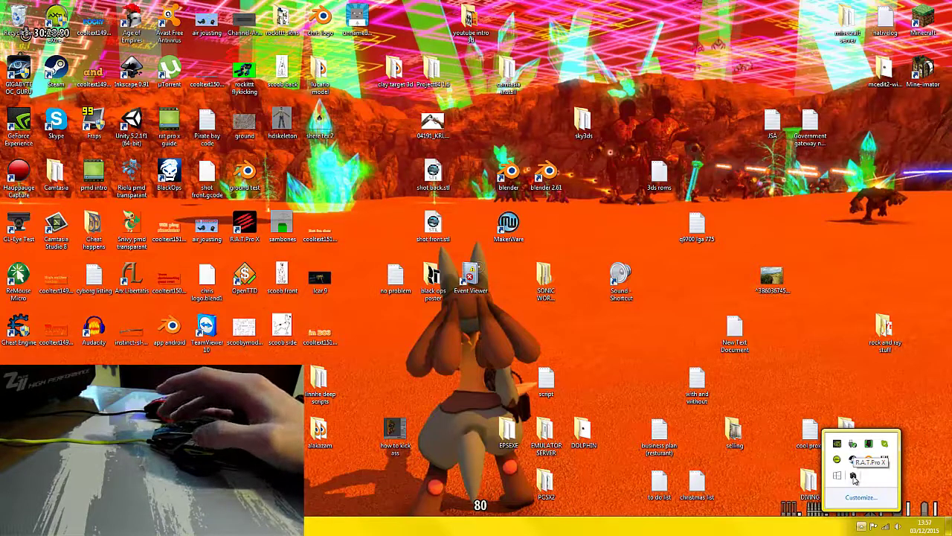
right_click(853, 477)
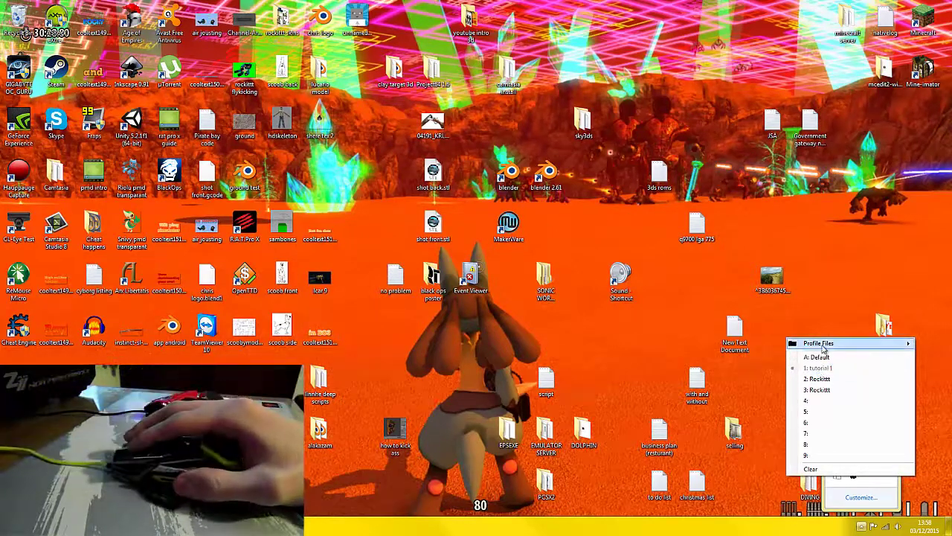
mouse_move(823, 348)
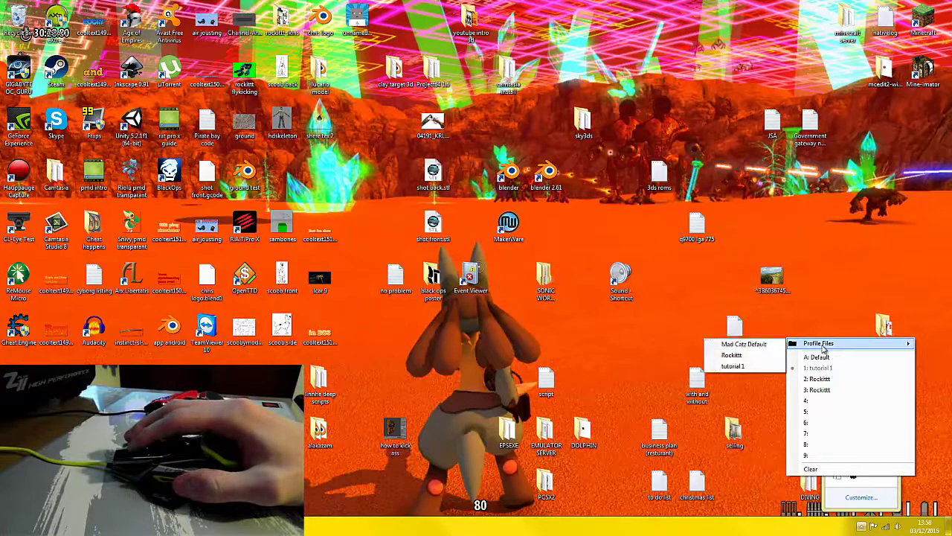
left_click(740, 367)
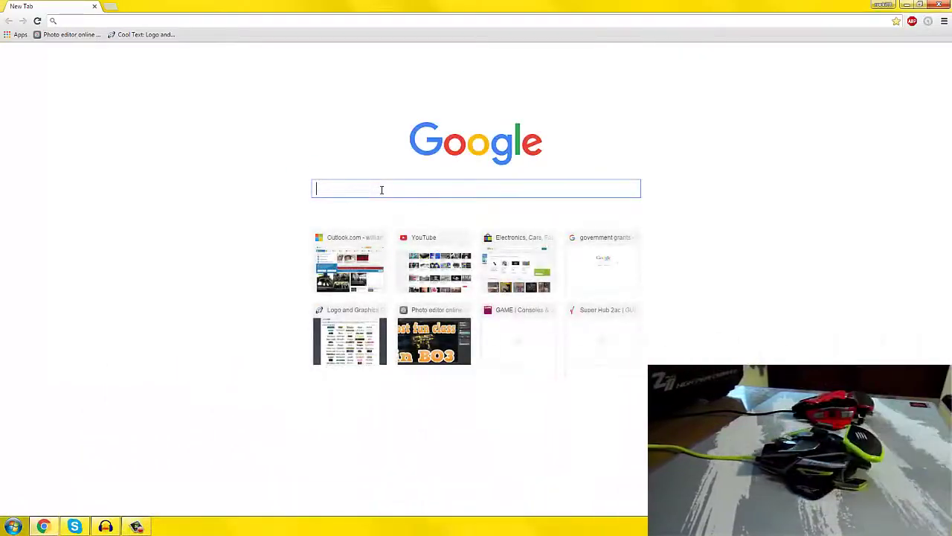
- Search Google for 'how fast can you left click' and open the Clicking Speed Test result
type("how fast ")
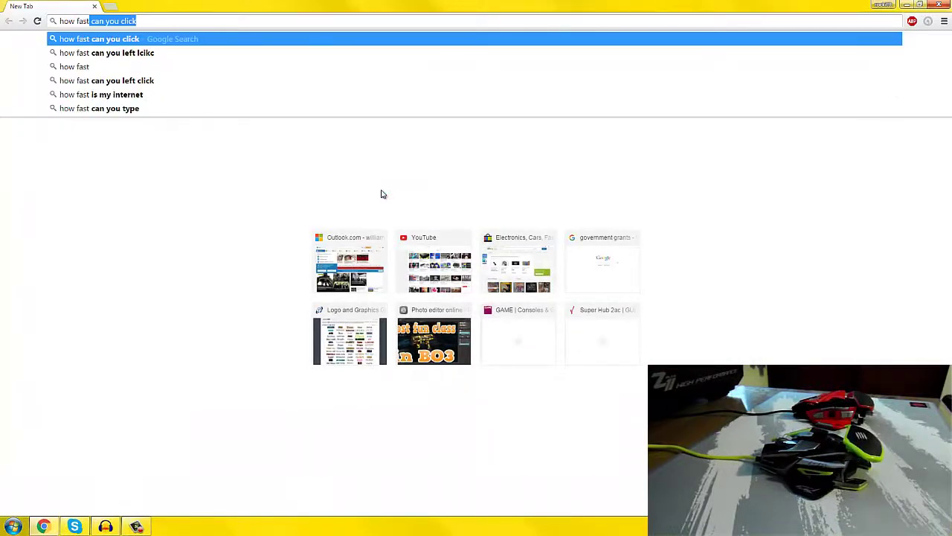
type("can you left ")
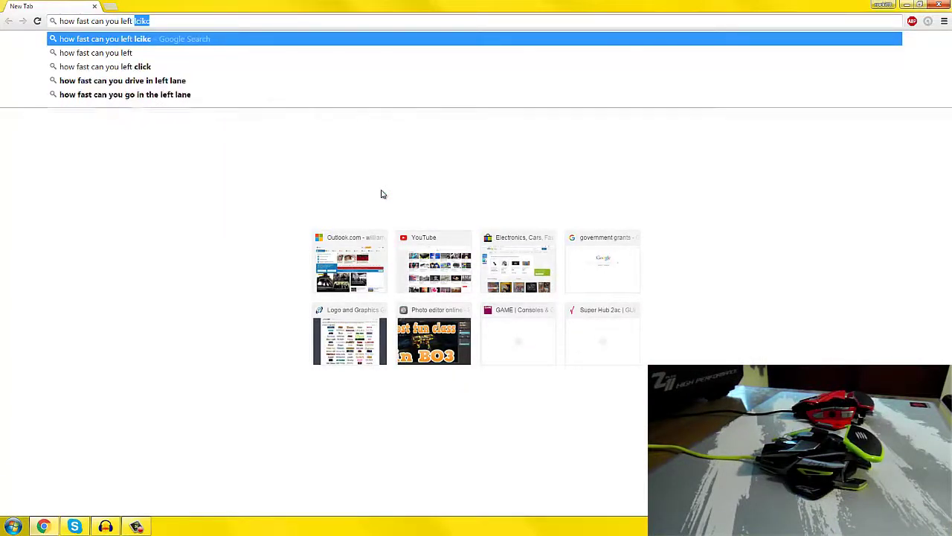
type("click")
key("Return")
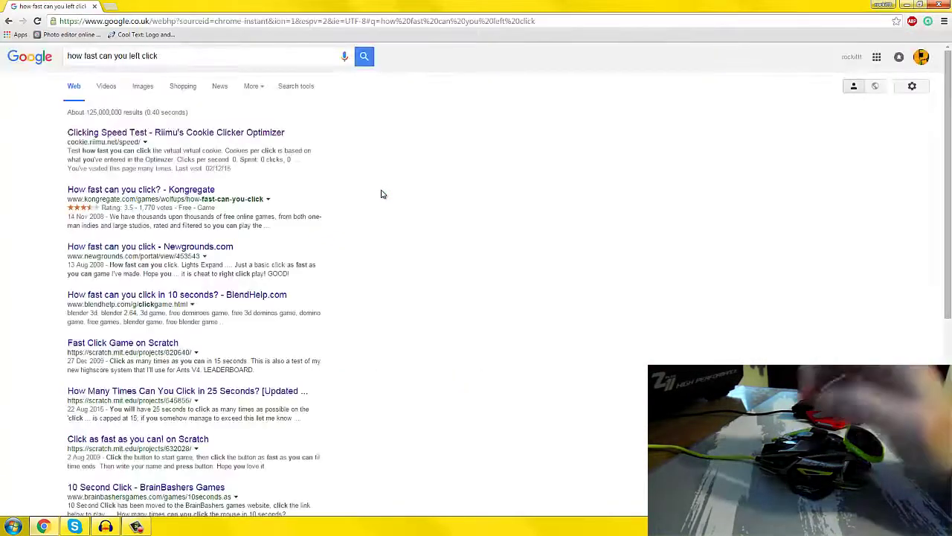
left_click(105, 134)
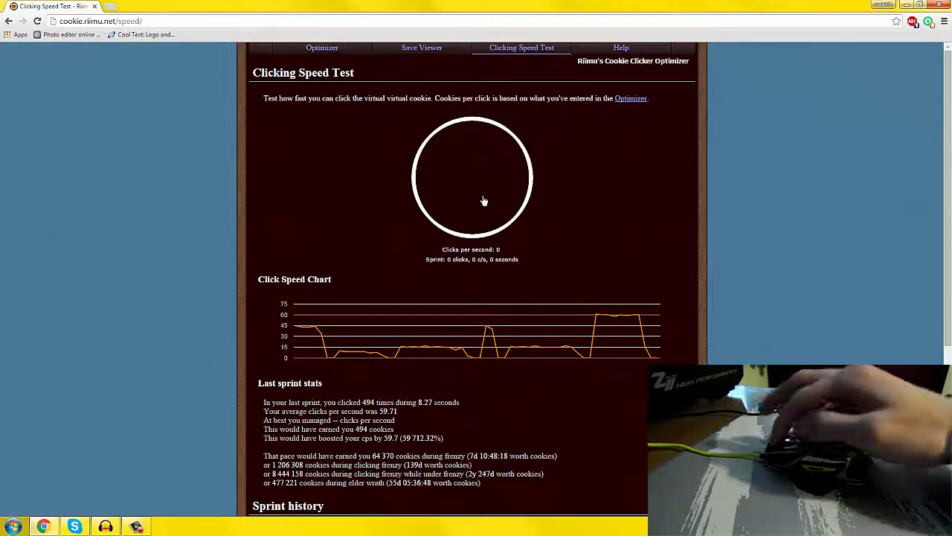
- Run a manual click sprint on the cookie in the Clicking Speed Test
left_click(483, 202)
left_click(483, 202)
left_click(482, 202)
left_click(483, 201)
left_click(483, 201)
left_click(483, 202)
left_click(484, 202)
left_click(483, 203)
left_click(484, 203)
left_click(484, 203)
left_click(485, 204)
left_click(485, 203)
left_click(485, 204)
left_click(485, 204)
left_click(484, 204)
left_click(484, 205)
left_click(482, 205)
left_click(482, 205)
left_click(482, 205)
left_click(480, 205)
left_click(480, 206)
left_click(479, 205)
left_click(479, 206)
left_click(477, 206)
left_click(475, 206)
left_click(473, 206)
left_click(471, 207)
left_click(470, 205)
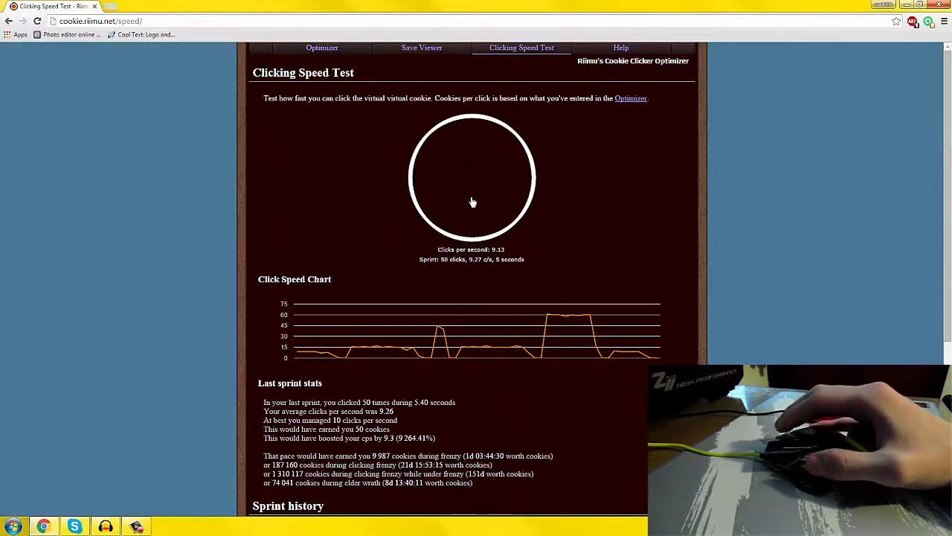
scroll(473, 201, "down", 4)
scroll(473, 201, "up", 4)
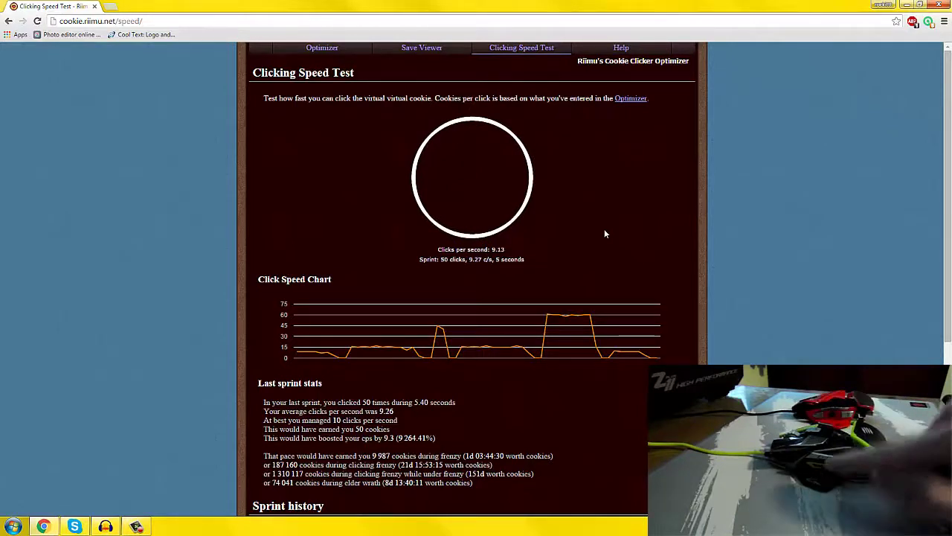
- Run a rapid-fire sprint on the cookie, reaching about 14.8 clicks per second, then minimize Chrome
double_click(473, 188)
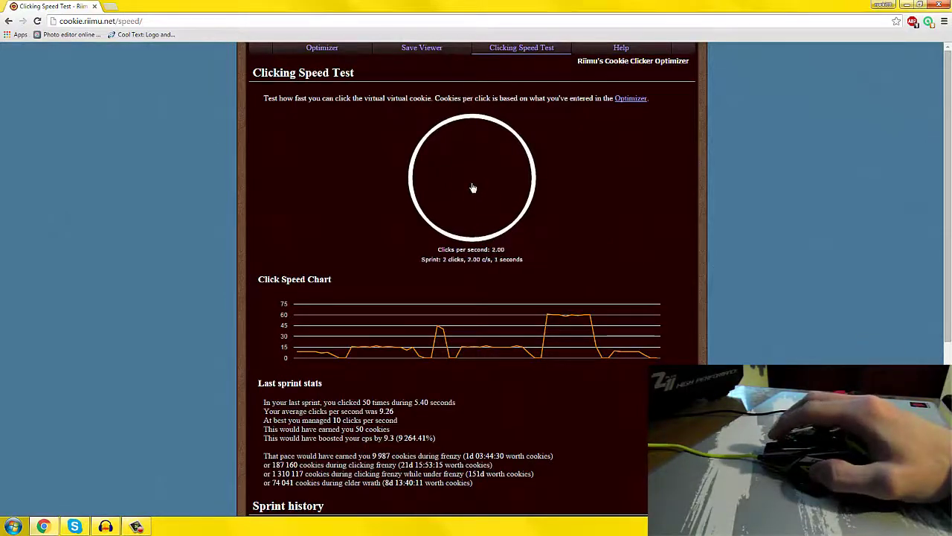
left_click(473, 188)
left_click(473, 188)
left_click(473, 188)
left_click(474, 188)
left_click(473, 188)
left_click(473, 188)
left_click(473, 188)
left_click(473, 188)
left_click(474, 188)
left_click(473, 188)
left_click(473, 189)
left_click(473, 188)
left_click(473, 188)
left_click(474, 188)
left_click(473, 188)
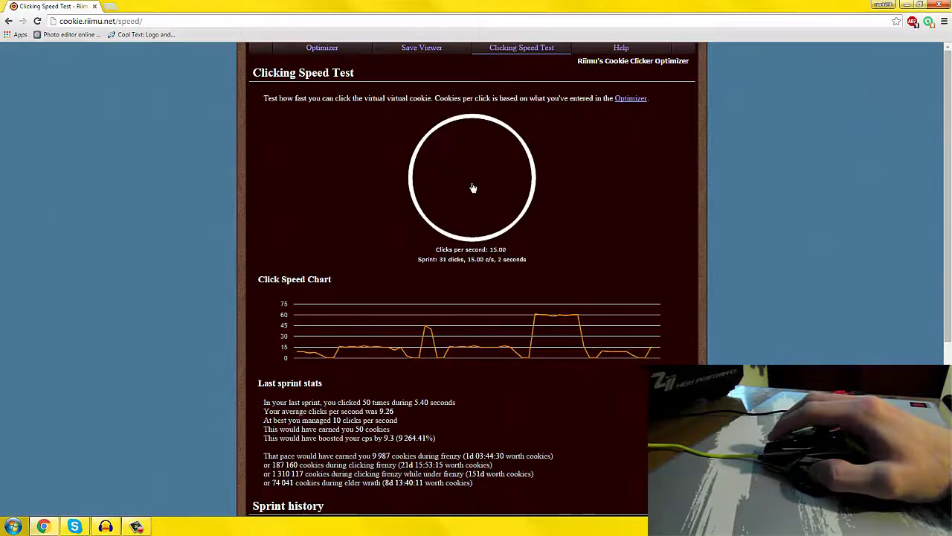
left_click(473, 188)
left_click(473, 188)
left_click(474, 188)
left_click(473, 188)
left_click(473, 188)
left_click(473, 188)
left_click(473, 188)
left_click(473, 188)
left_click(473, 188)
left_click(473, 188)
left_click(473, 188)
left_click(474, 189)
left_click(473, 188)
left_click(473, 188)
left_click(473, 188)
left_click(473, 188)
left_click(473, 188)
left_click(474, 188)
left_click(473, 188)
left_click(473, 188)
left_click(473, 188)
left_click(473, 188)
left_click(473, 188)
left_click(474, 189)
left_click(473, 189)
left_click(474, 188)
left_click(473, 188)
left_click(473, 188)
left_click(473, 188)
left_click(473, 189)
left_click(473, 189)
left_click(473, 189)
left_click(473, 188)
left_click(473, 189)
left_click(473, 188)
left_click(473, 188)
left_click(474, 189)
left_click(473, 189)
left_click(473, 188)
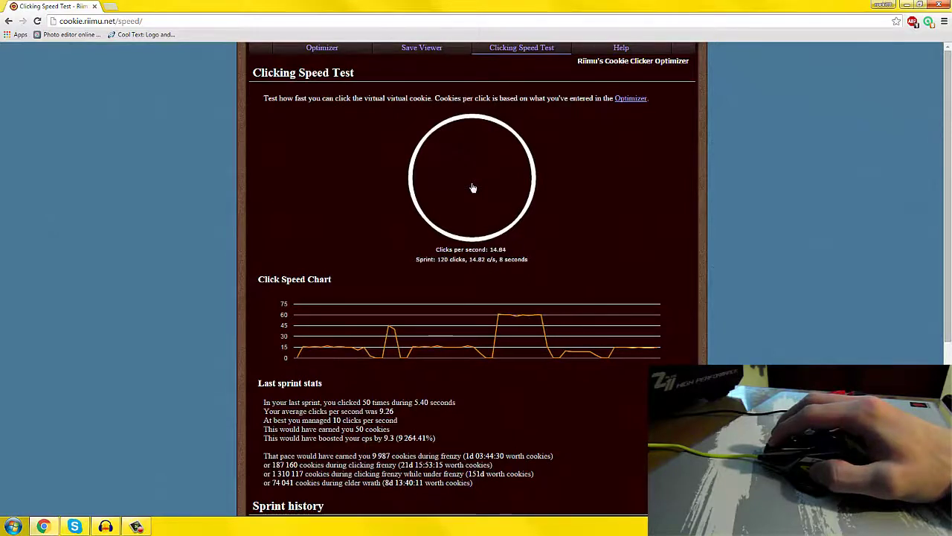
left_click(474, 189)
left_click(474, 189)
left_click(473, 188)
left_click(473, 188)
left_click(473, 188)
left_click(473, 188)
left_click(473, 188)
left_click(473, 188)
left_click(473, 188)
left_click(473, 188)
left_click(474, 189)
left_click(473, 189)
left_click(473, 188)
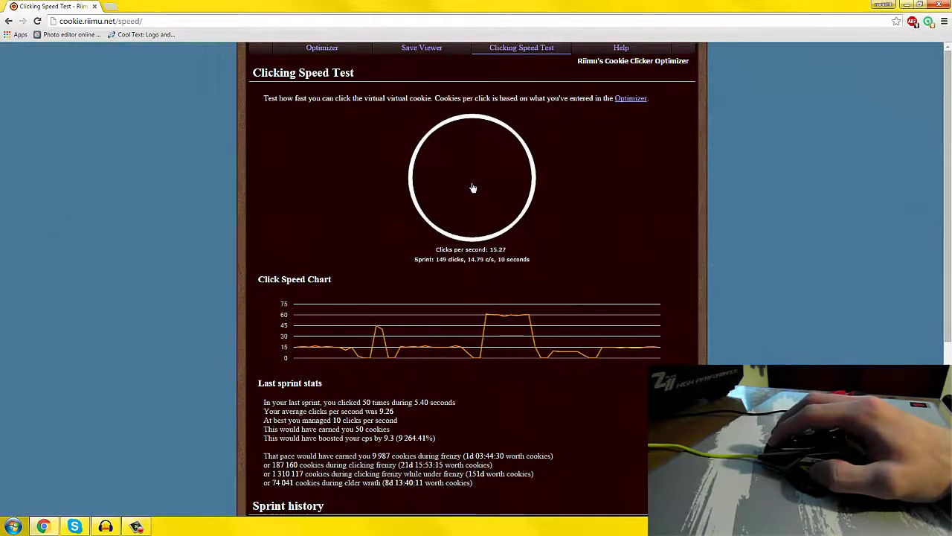
left_click(473, 188)
left_click(473, 188)
left_click(473, 189)
left_click(473, 188)
left_click(473, 189)
left_click(473, 189)
left_click(473, 188)
triple_click(473, 188)
triple_click(473, 188)
left_click(473, 188)
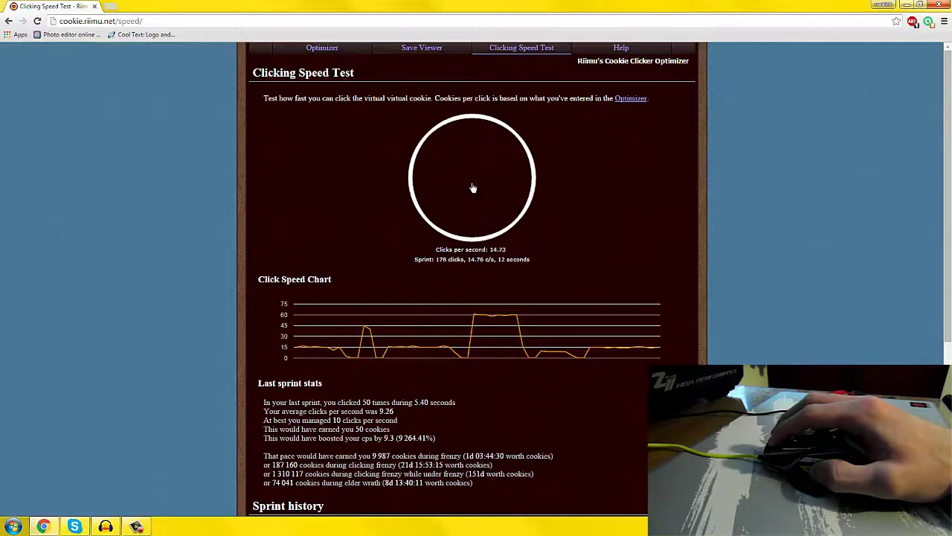
triple_click(473, 189)
triple_click(473, 188)
left_click(474, 189)
triple_click(473, 188)
triple_click(473, 188)
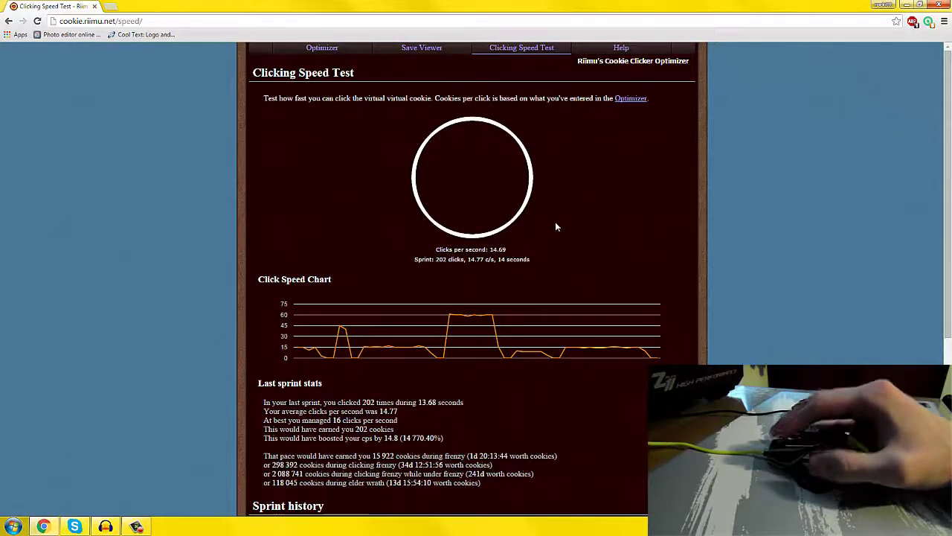
left_click(906, 4)
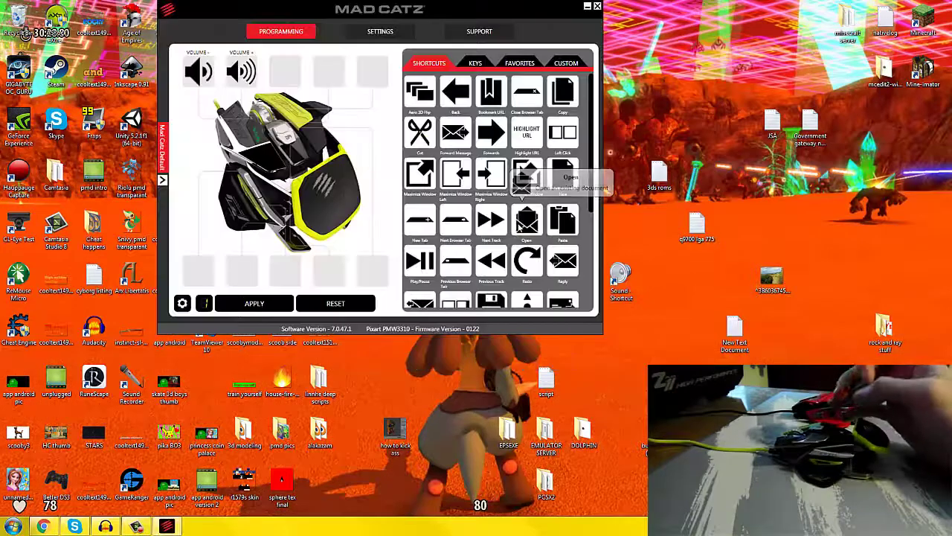
- Show the CUSTOM tab's three saved commands, including rapid fire and super rapid fire
left_click(566, 62)
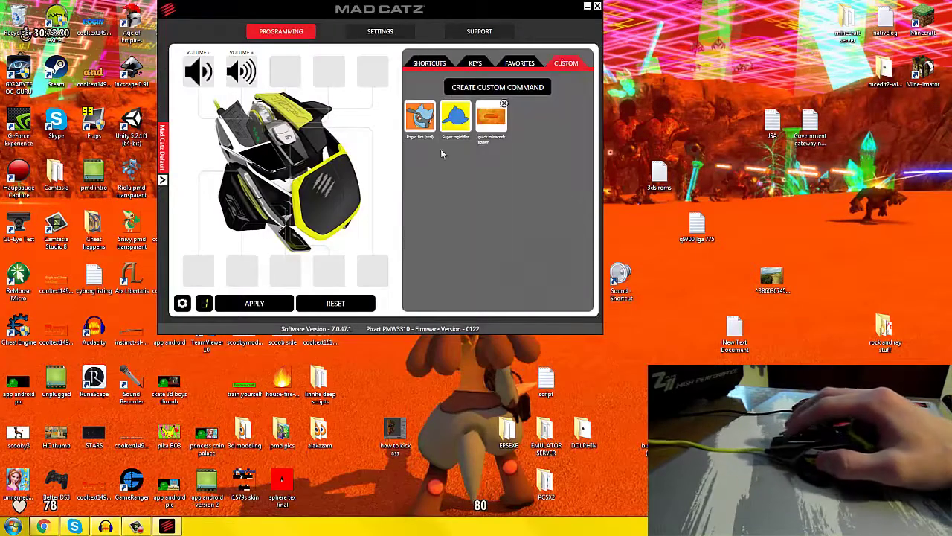